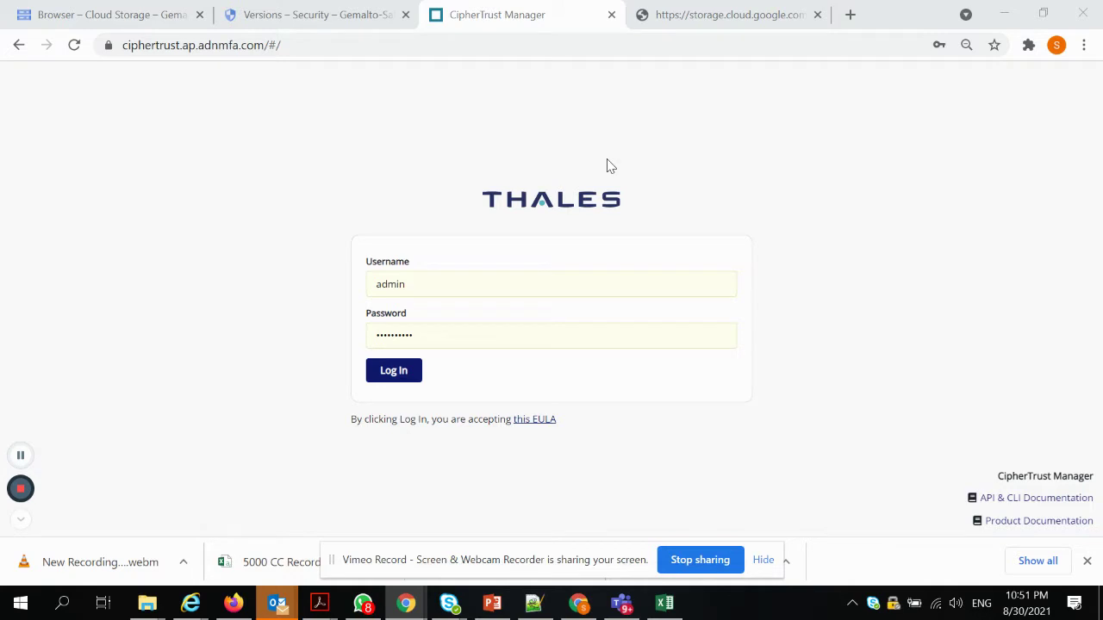
- Log in to CipherTrust Manager as admin and open Cloud Key Manager
left_click(399, 379)
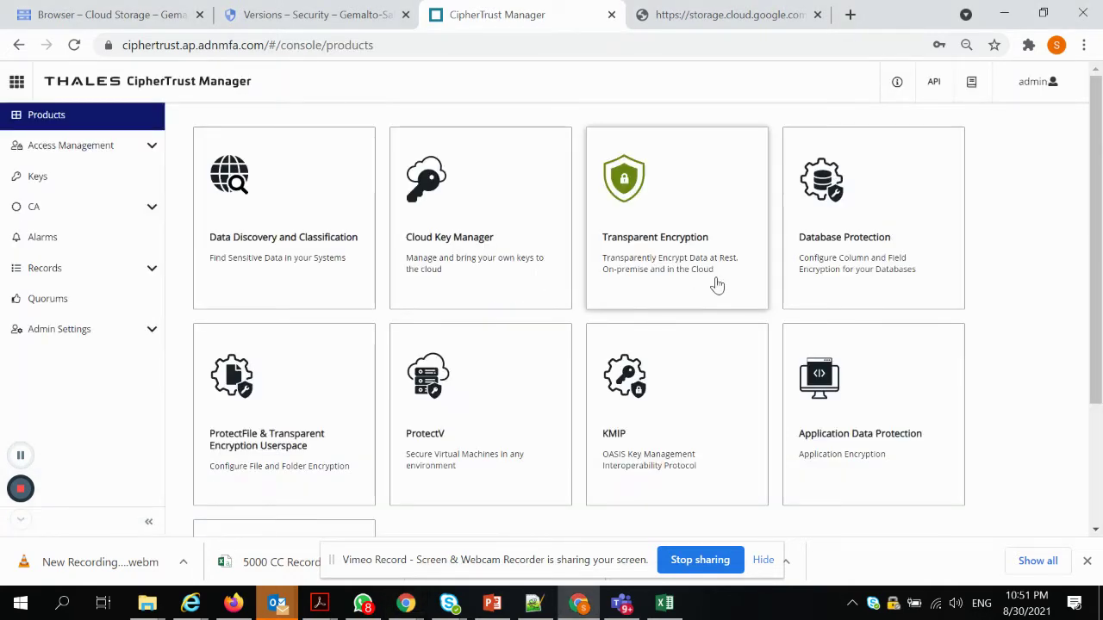
left_click(502, 215)
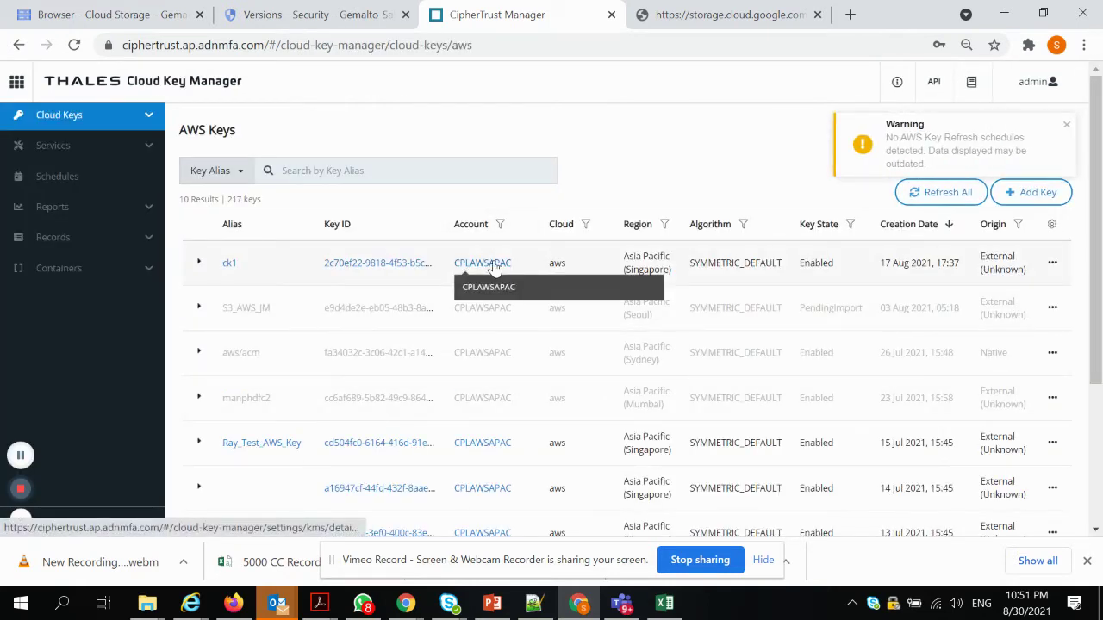
- Go to the Google Cloud EKM endpoints and expand the ekmapac endpoint to show its policy
left_click(52, 120)
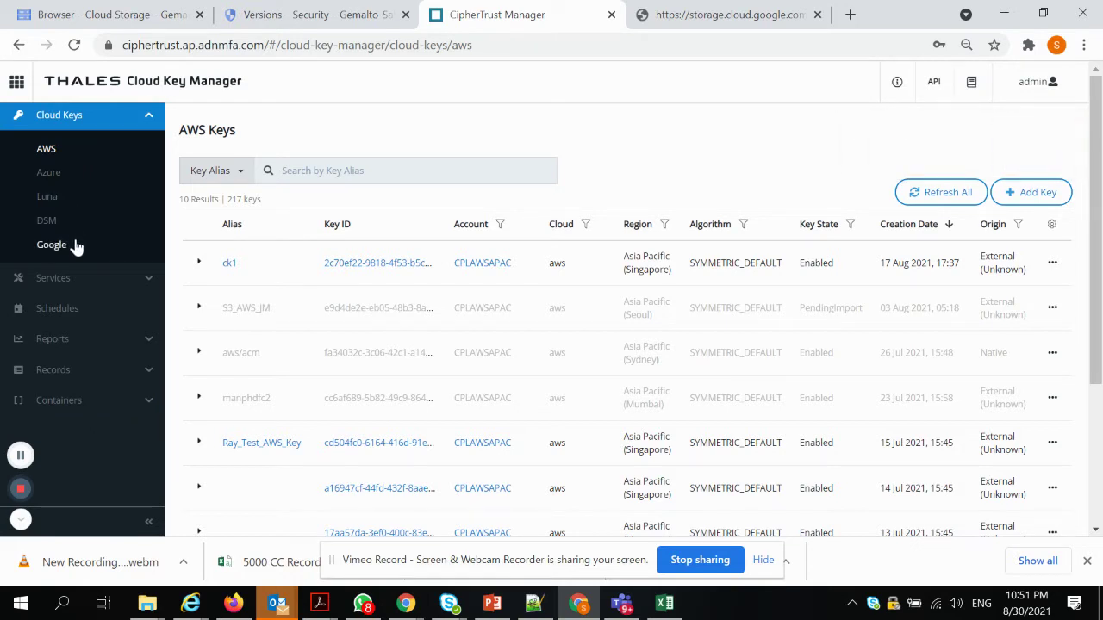
left_click(56, 278)
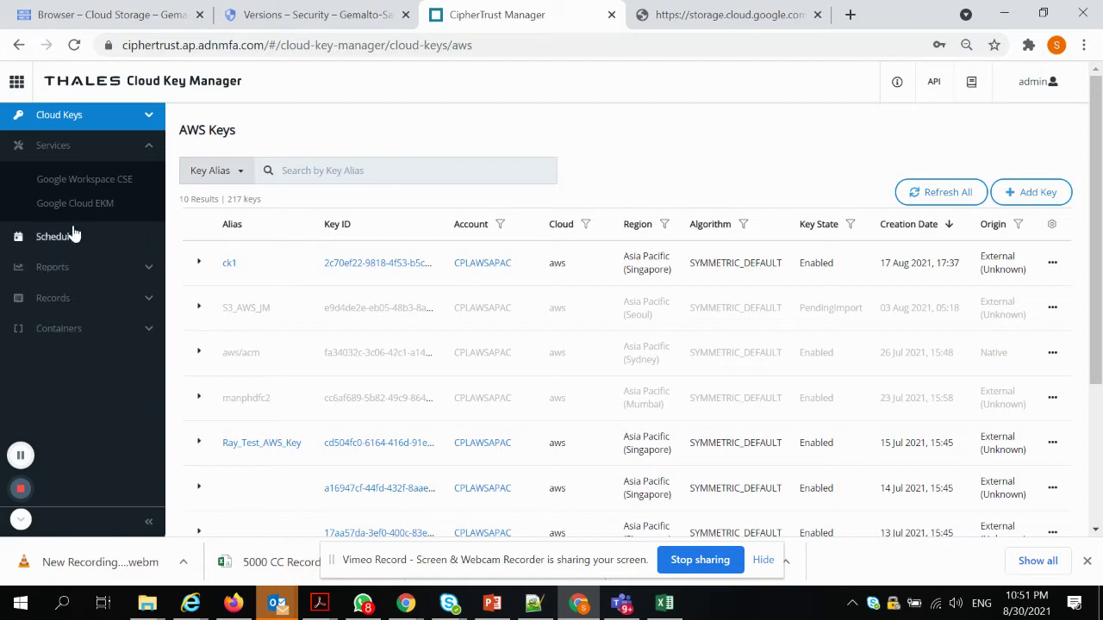
left_click(84, 183)
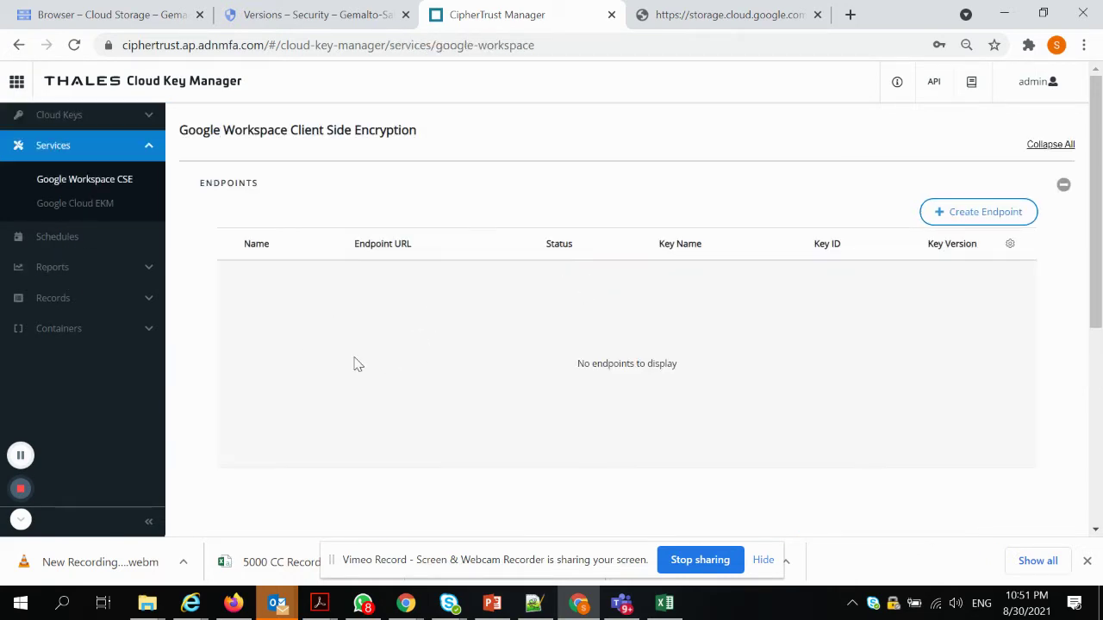
left_click(121, 209)
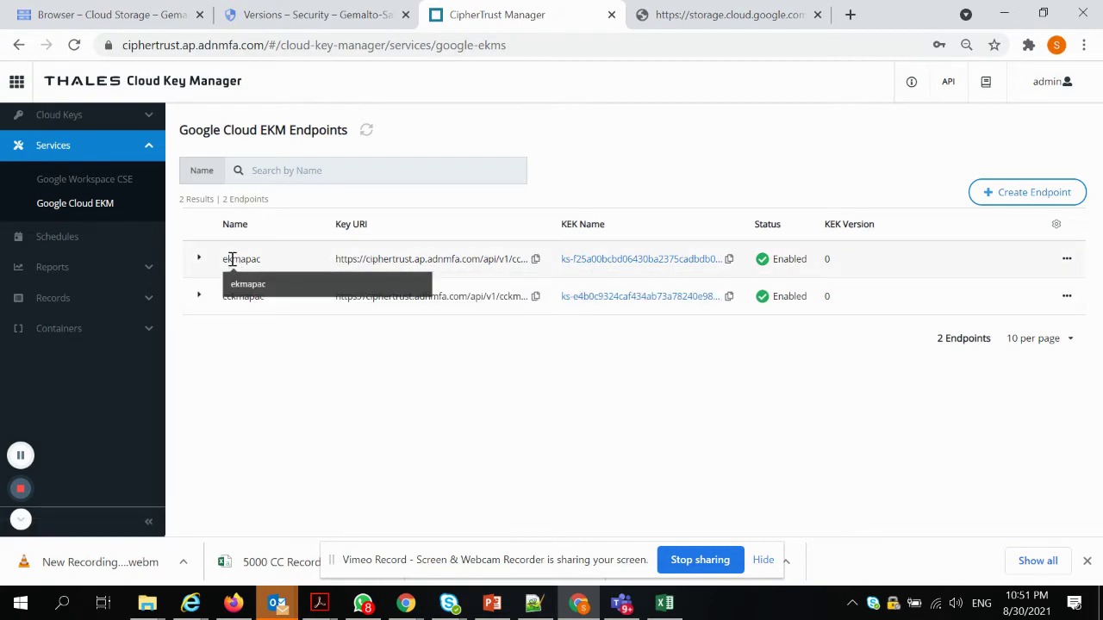
left_click(198, 260)
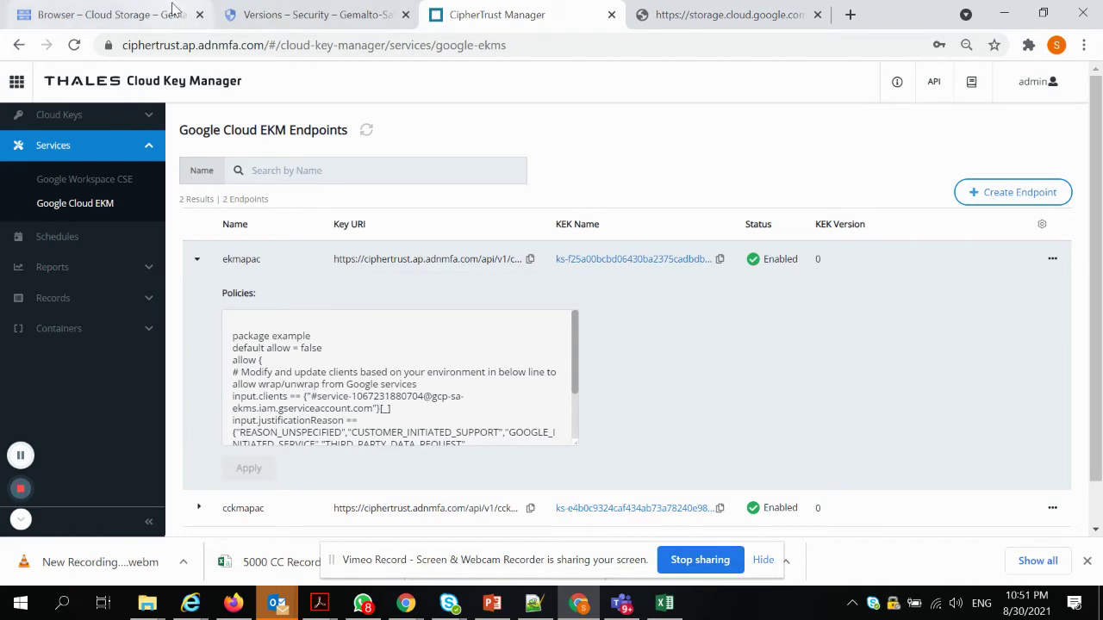
- Switch to Google Cloud Platform, filter the Key Management key rings by name and open the shaun-sgkring key ring
left_click(284, 15)
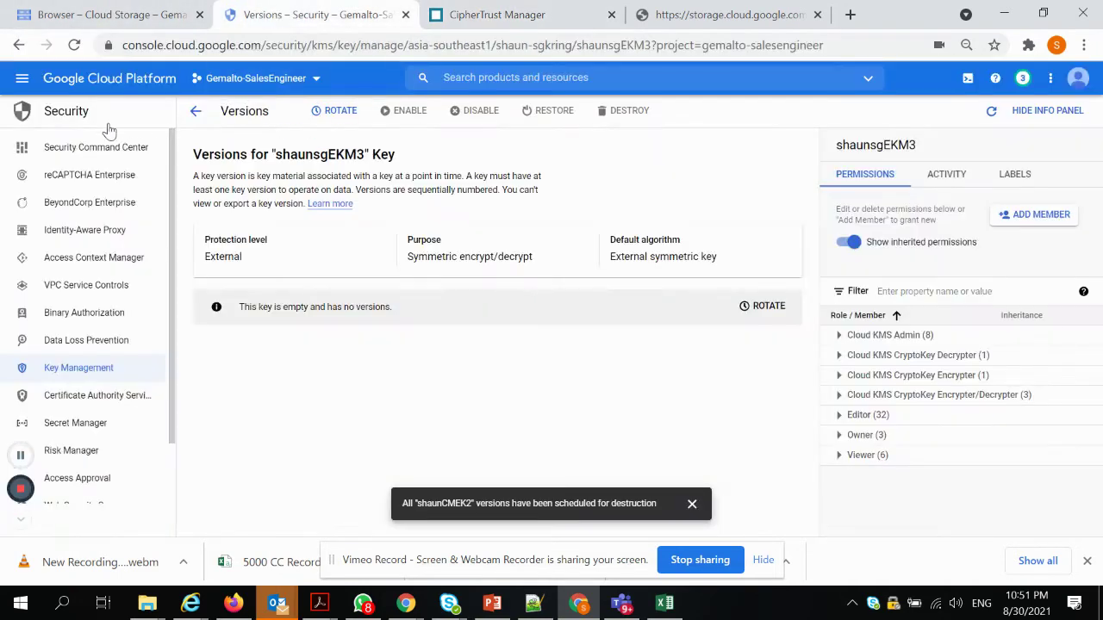
left_click(76, 370)
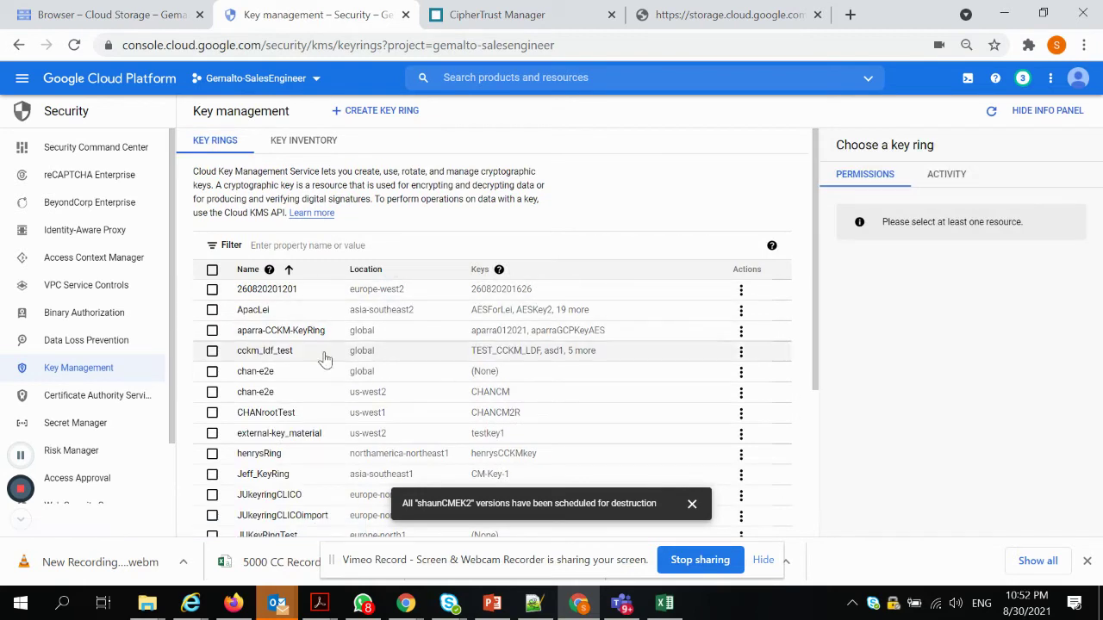
left_click(321, 241)
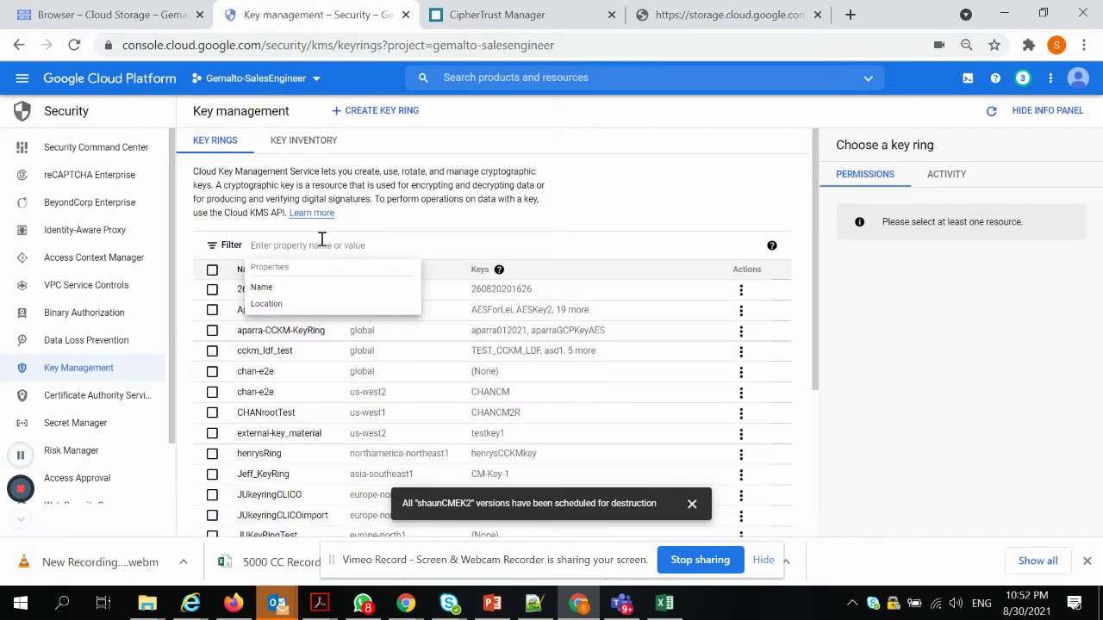
type("shaun")
key("Return")
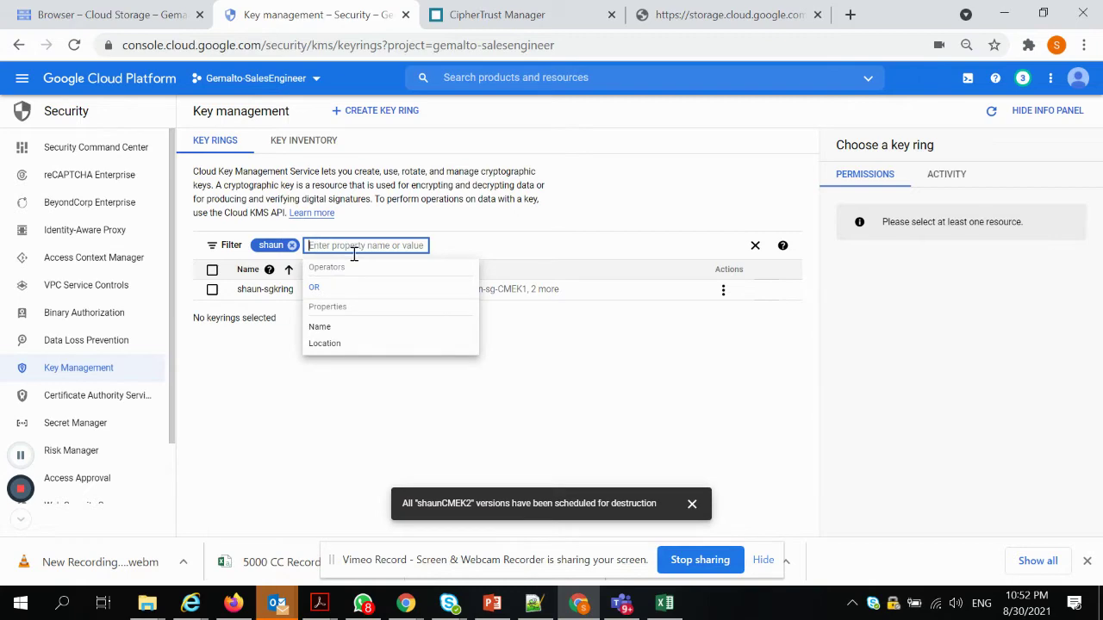
left_click(264, 290)
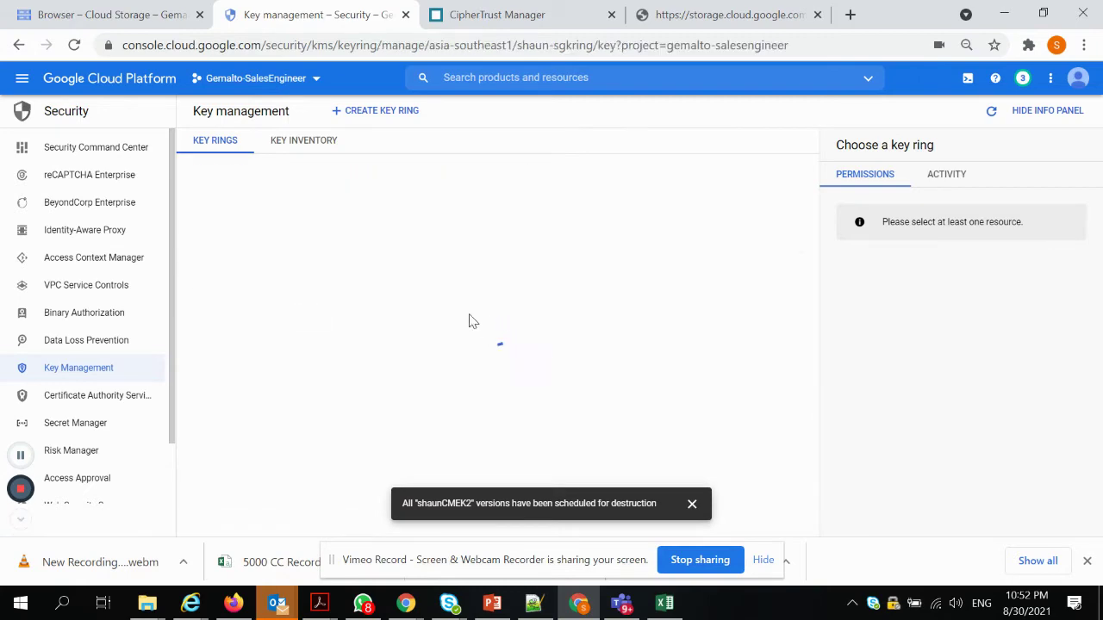
- Start a new key in this key ring, set its type to externally managed and name it shaunsgEKM5
scroll(475, 327, "down", 1)
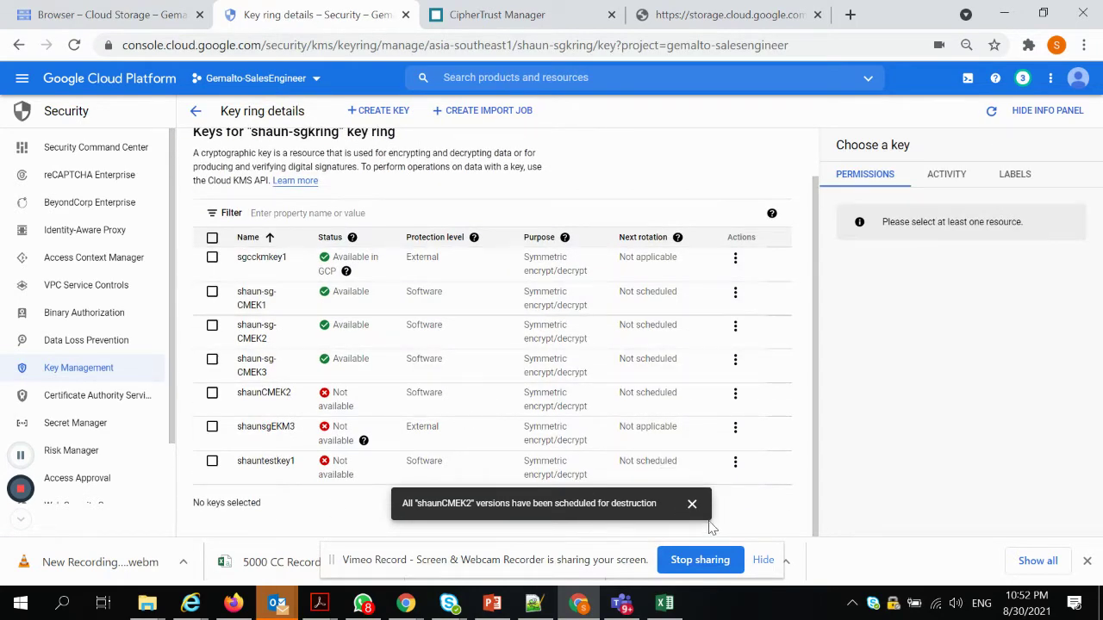
scroll(467, 216, "up", 1)
left_click(380, 110)
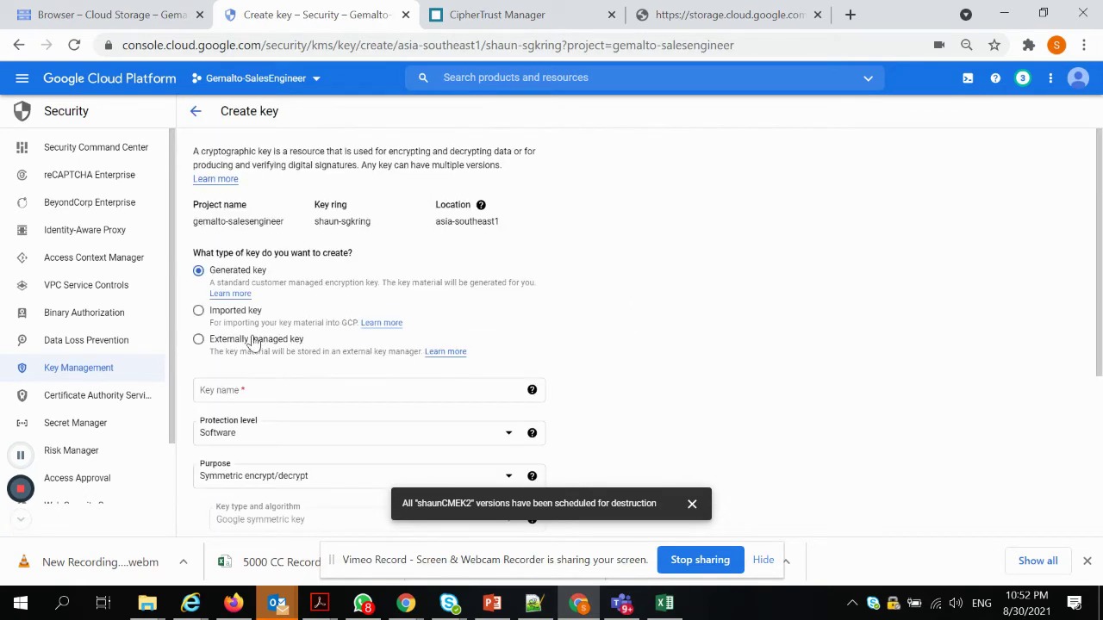
left_click(253, 342)
left_click(303, 390)
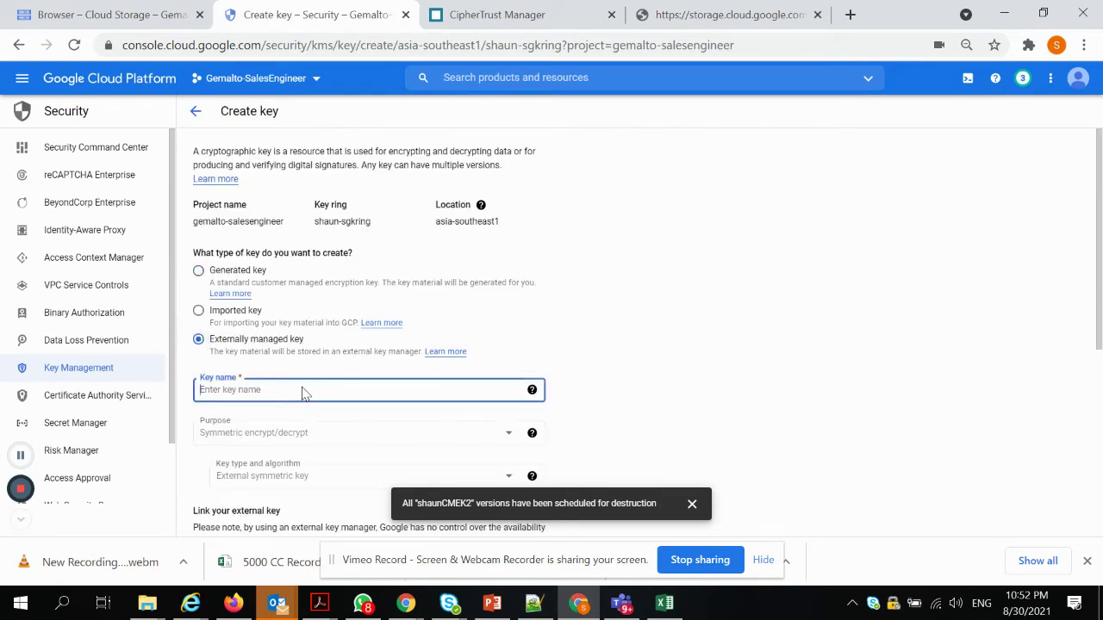
type("shaun")
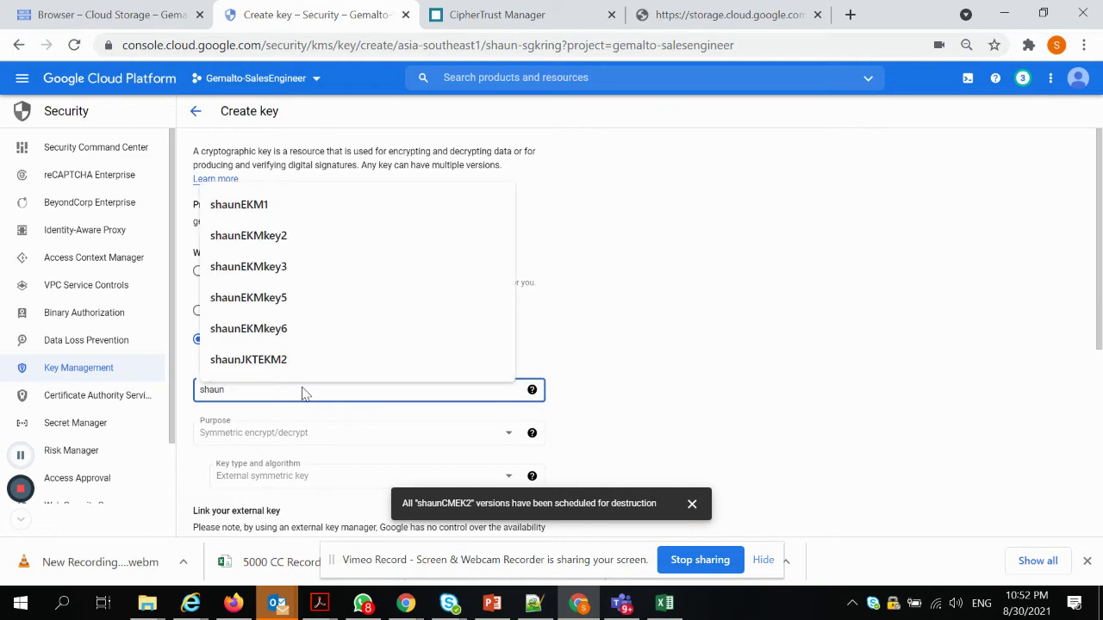
type("sg")
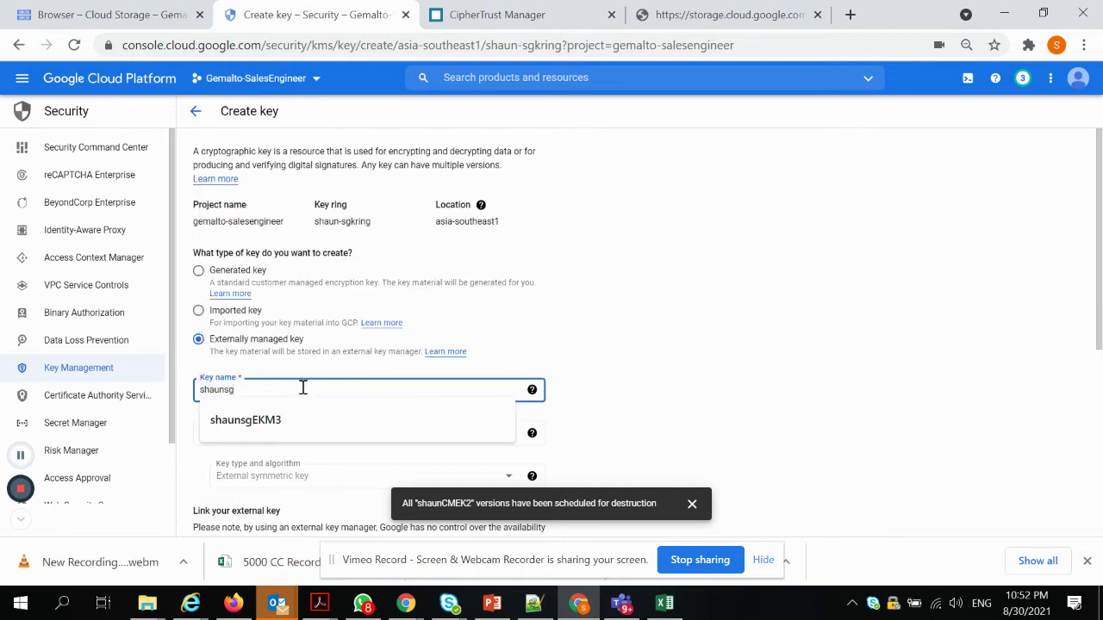
type("EKM5")
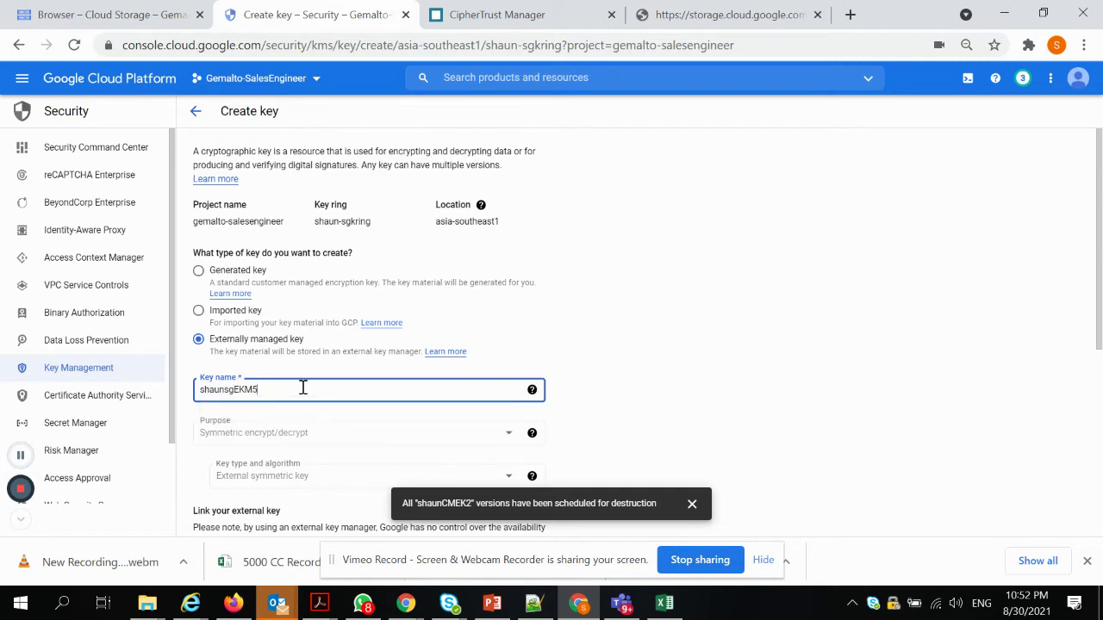
- Paste the ekmapac endpoint's key URI as the external key link and submit the key for creation
scroll(313, 362, "down", 4)
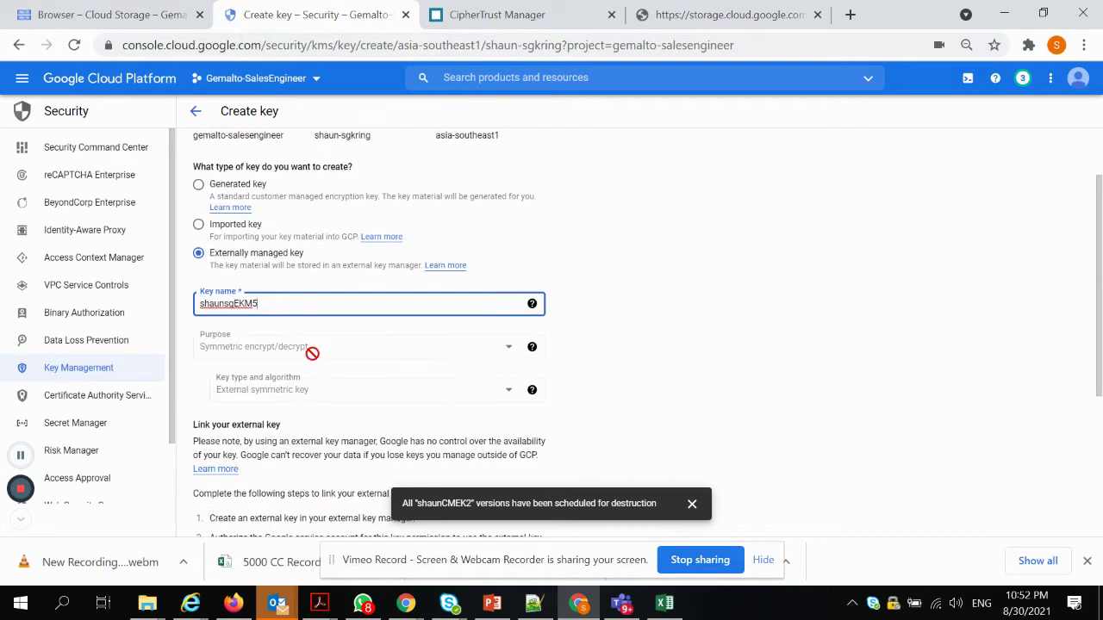
left_click(307, 363)
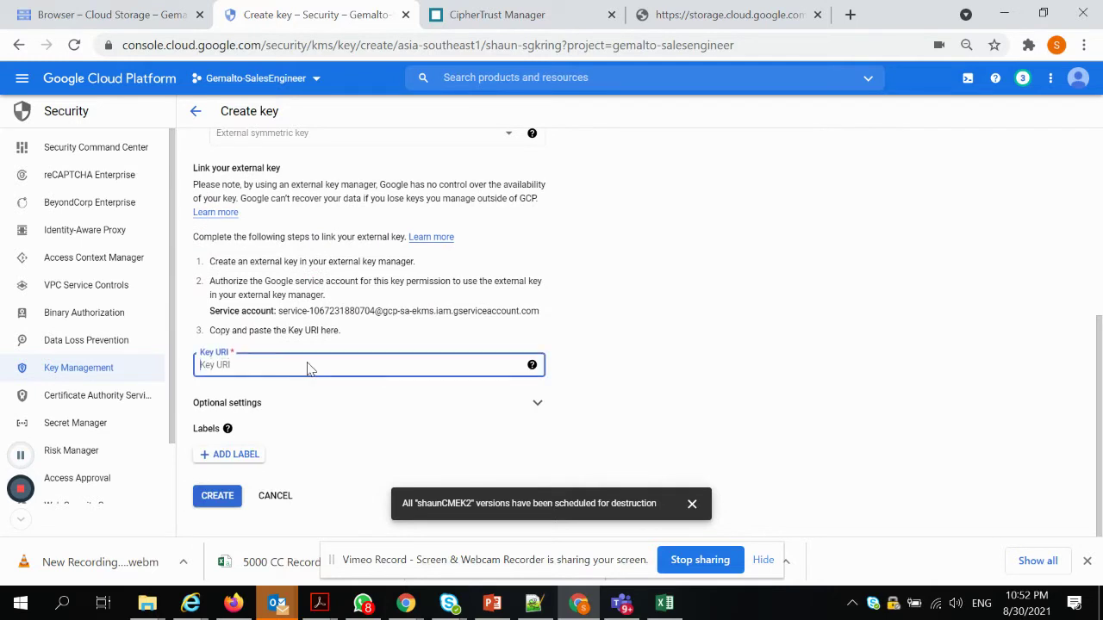
key("ctrl+v")
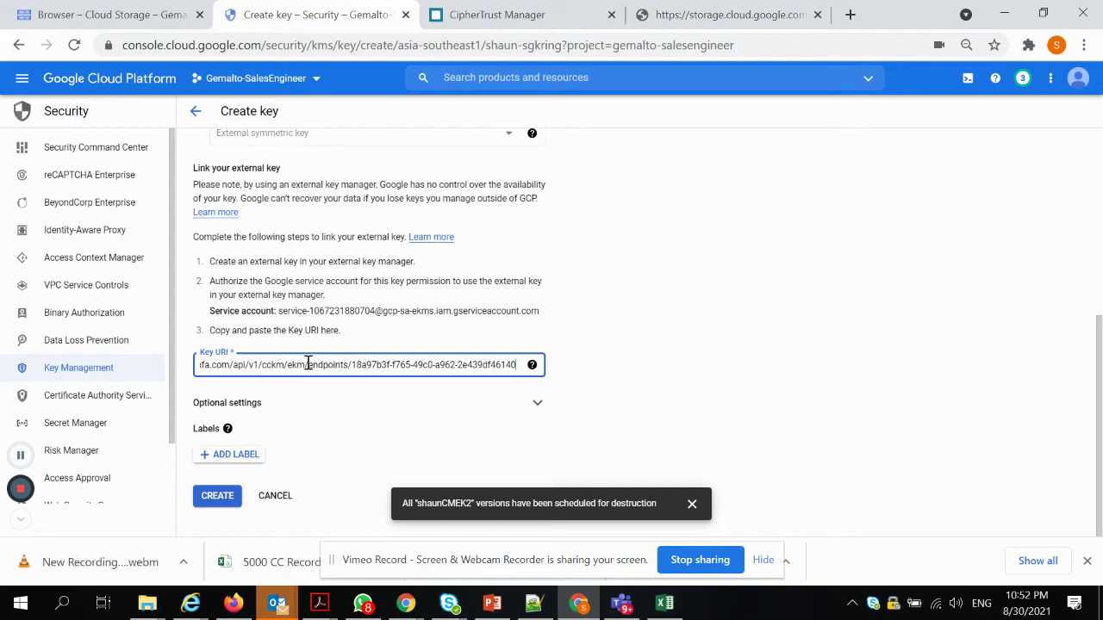
left_click_drag(308, 365, 190, 361)
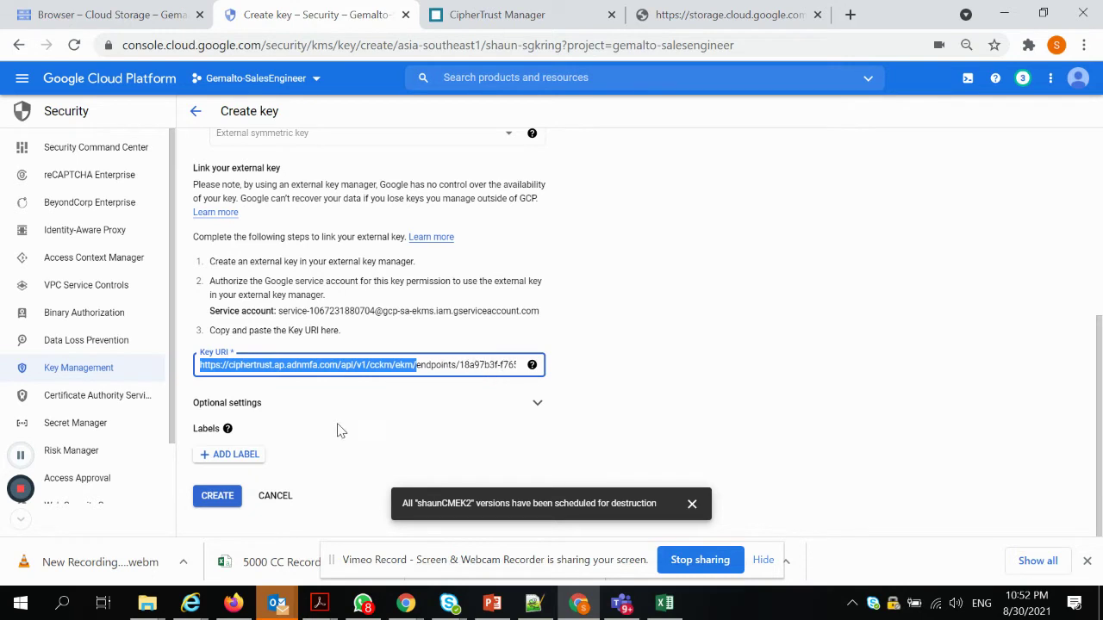
left_click(213, 499)
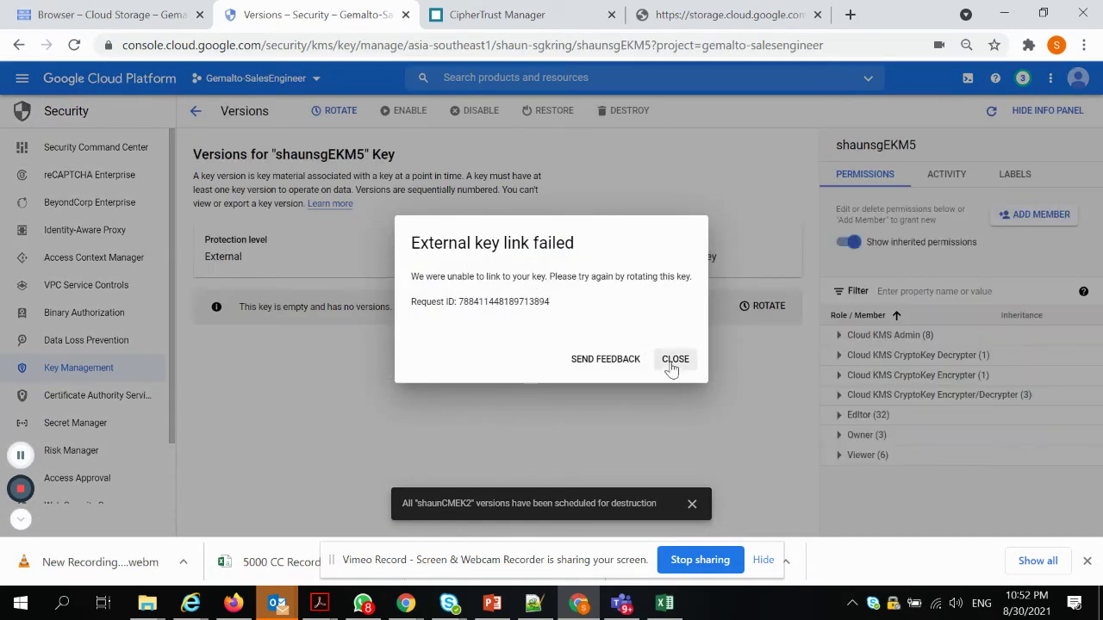
- Switch to CipherTrust Manager and examine the key URI and client in the latest Google Cloud EKM Wrap warning in the server records
left_click(509, 15)
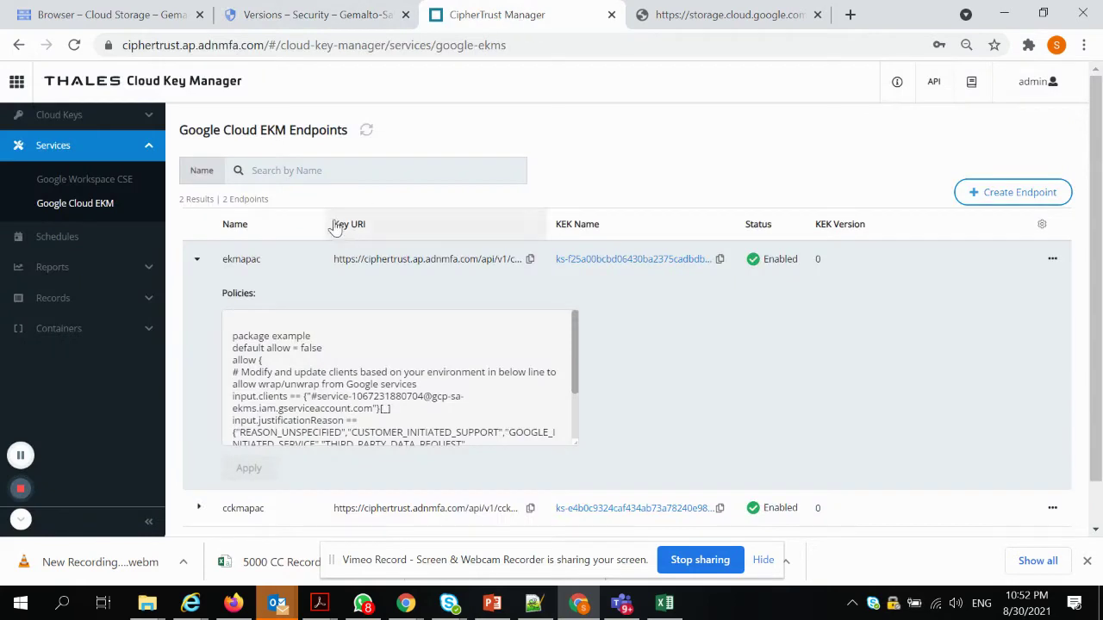
left_click(12, 83)
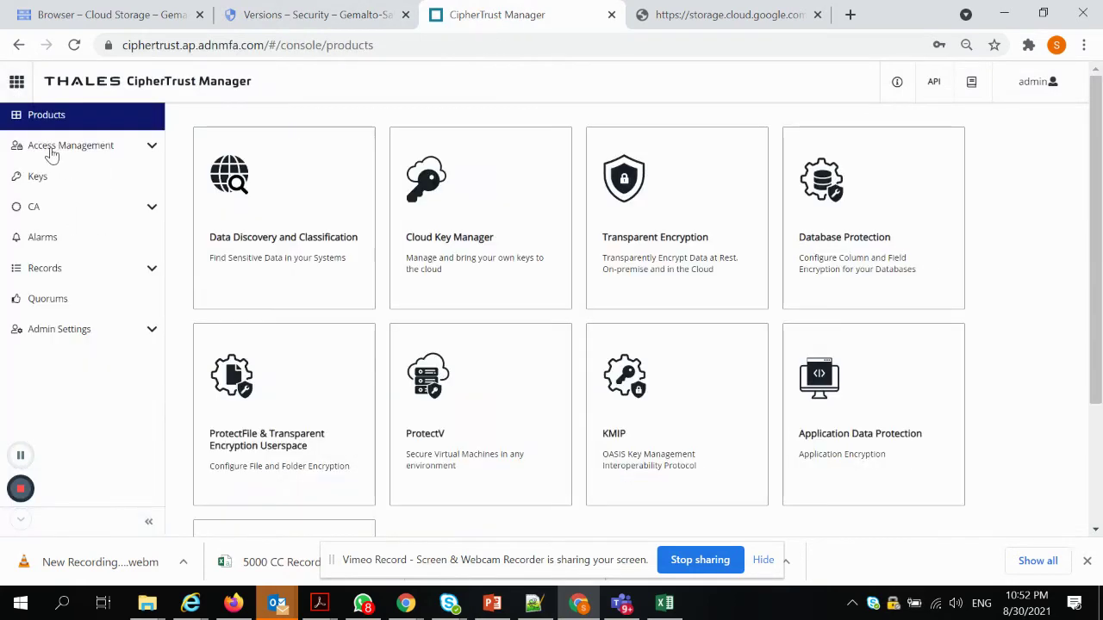
left_click(41, 271)
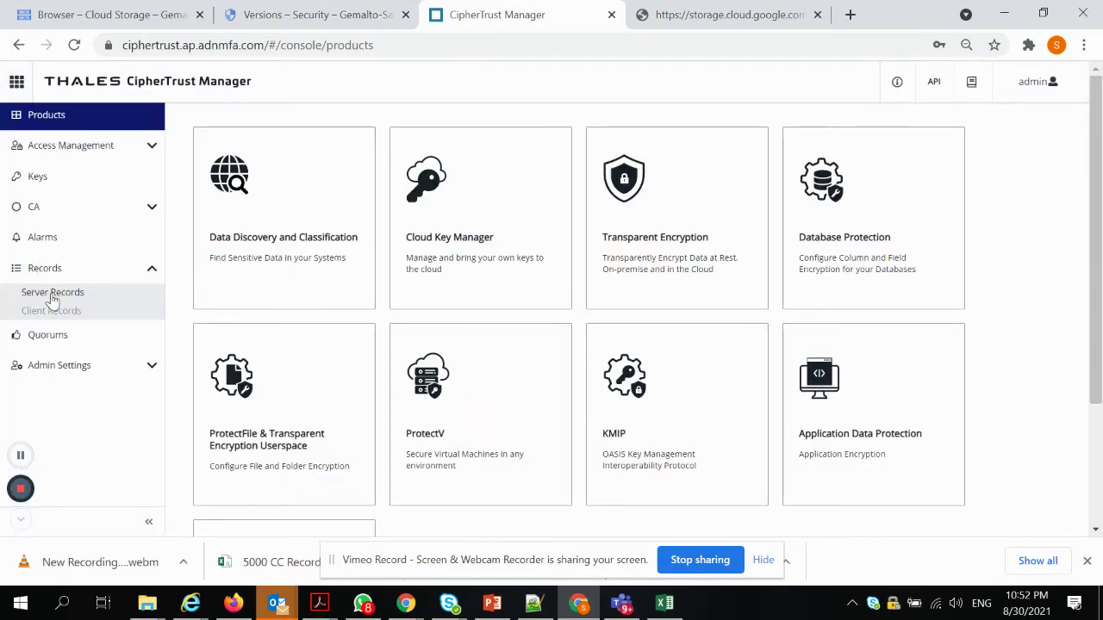
left_click(52, 294)
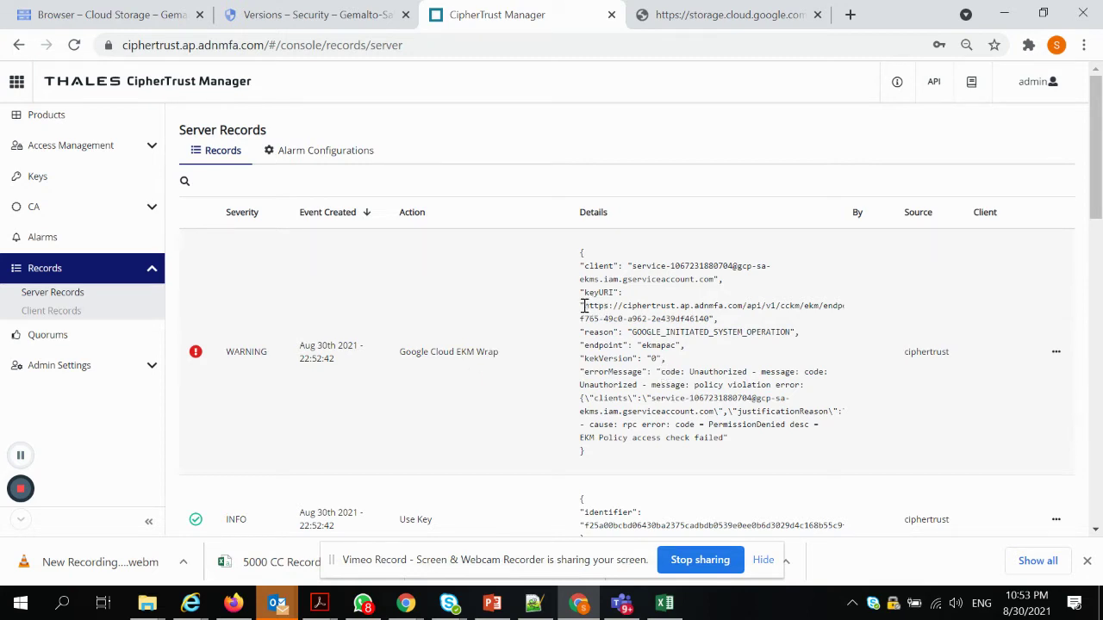
left_click_drag(583, 306, 601, 333)
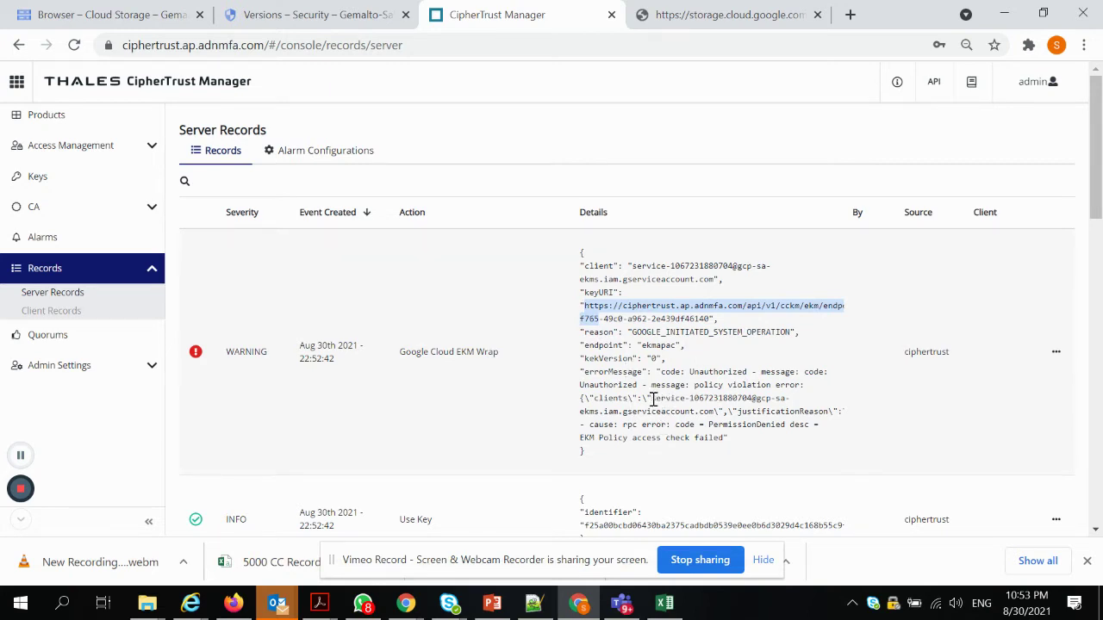
left_click_drag(652, 399, 713, 412)
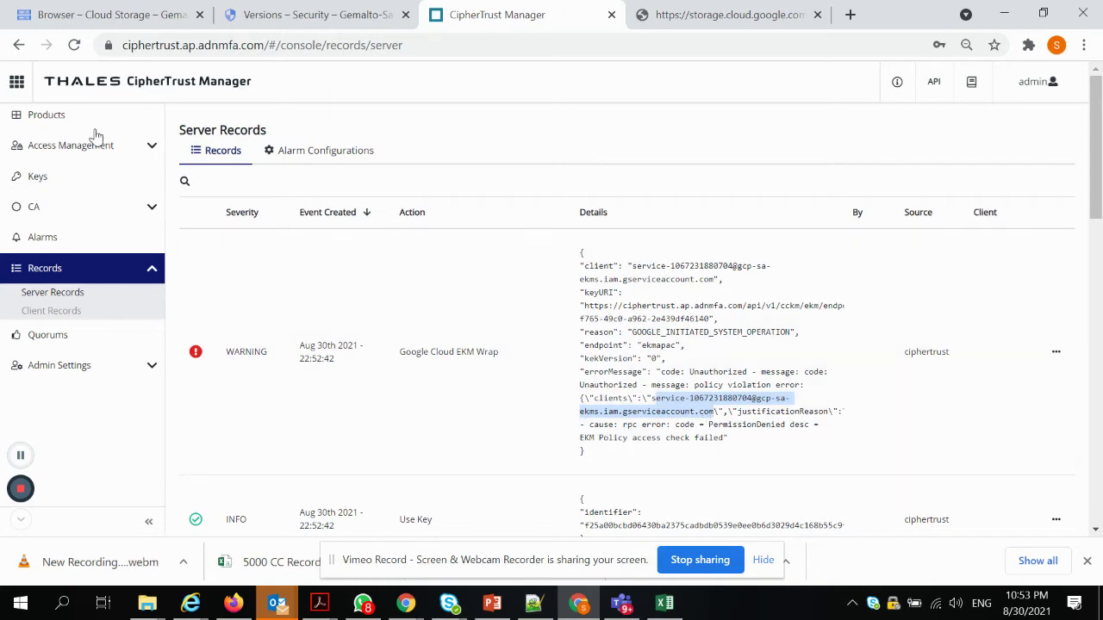
- Return to the Google Cloud EKM endpoints in Cloud Key Manager and review the ekmapac policy's allowed clients and justification reasons
left_click(16, 81)
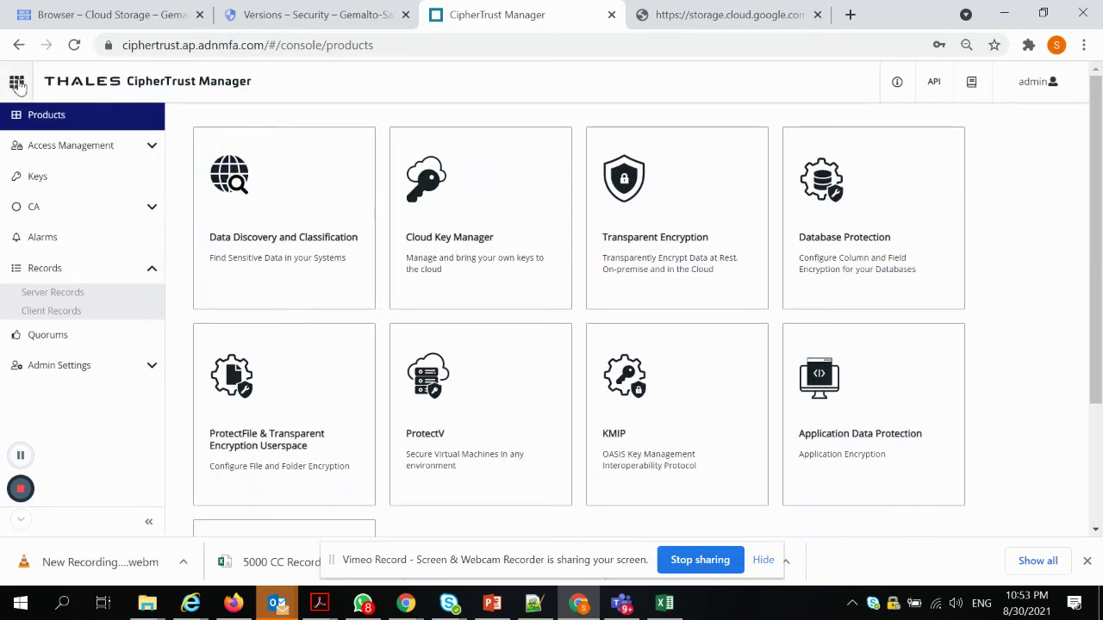
left_click(502, 237)
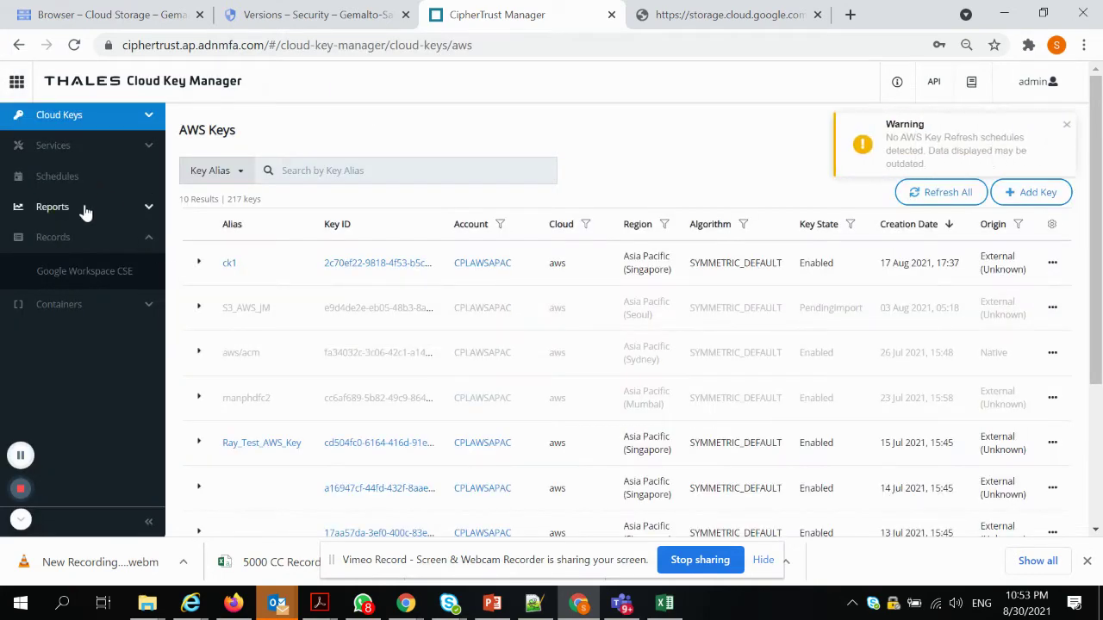
left_click(74, 148)
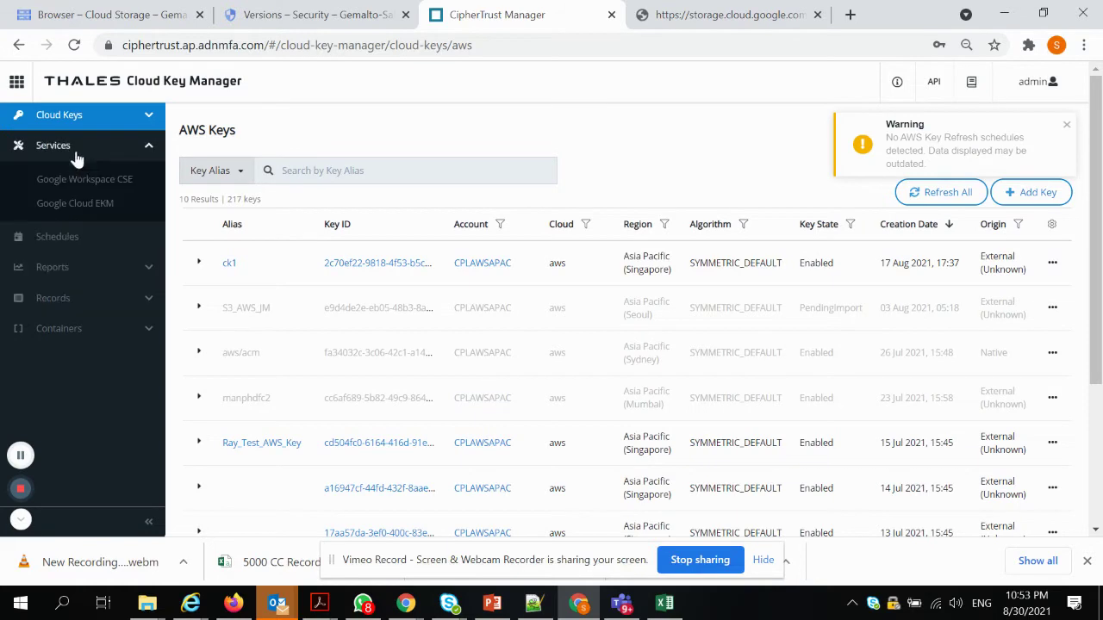
left_click(81, 210)
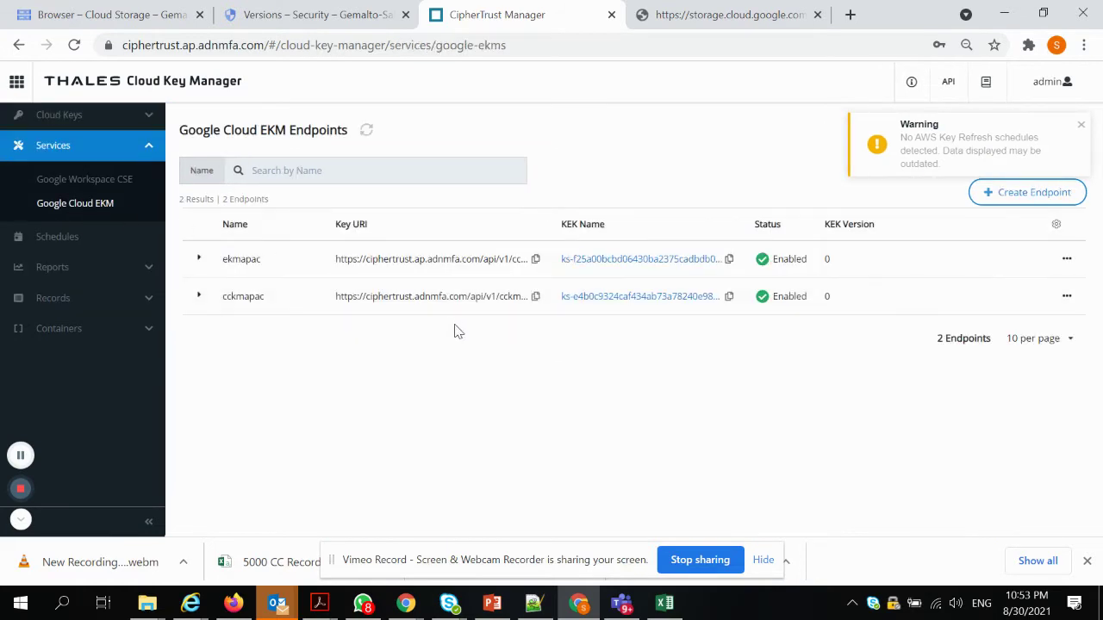
left_click(198, 260)
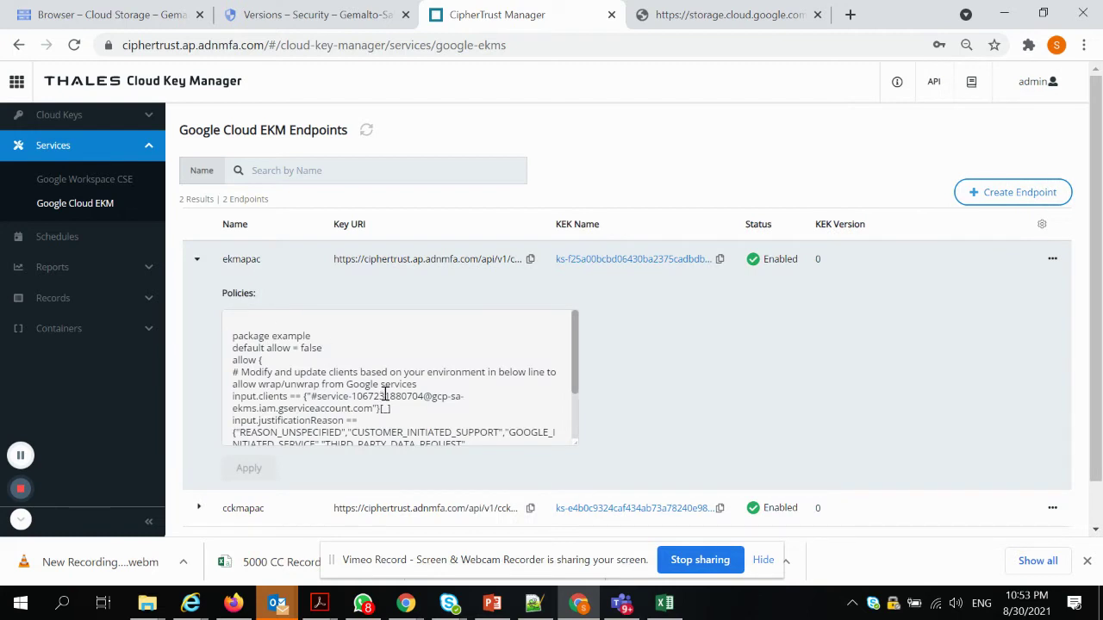
scroll(387, 388, "down", 2)
scroll(387, 388, "up", 2)
scroll(389, 388, "down", 3)
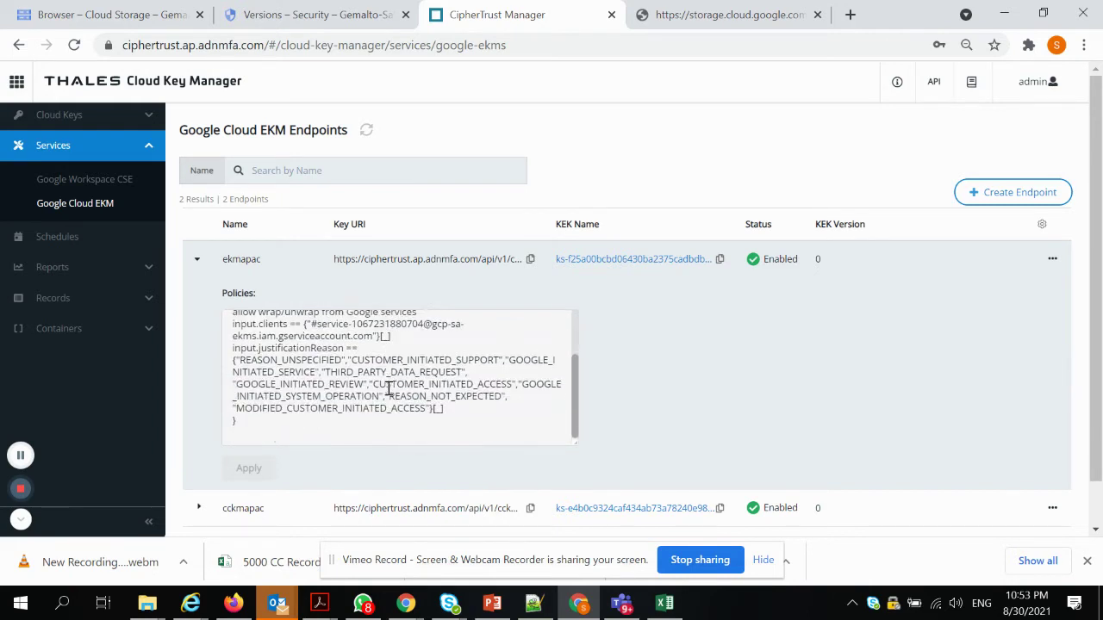
- Remove the # before the service account in the ekmapac policy's allowed clients and apply the policy
left_click(318, 326)
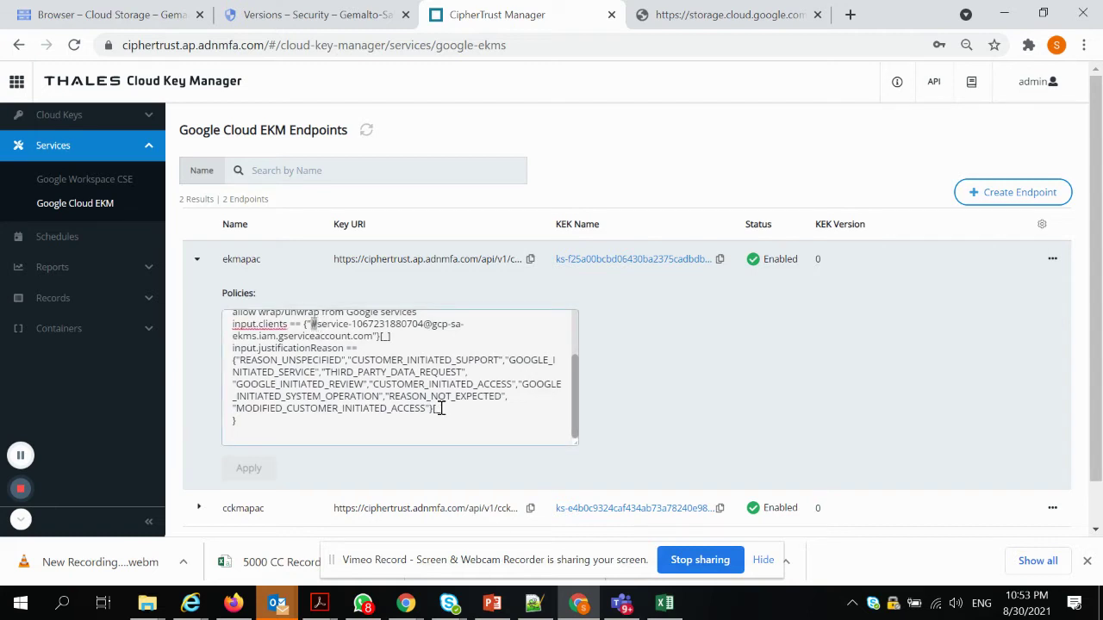
key("BackSpace")
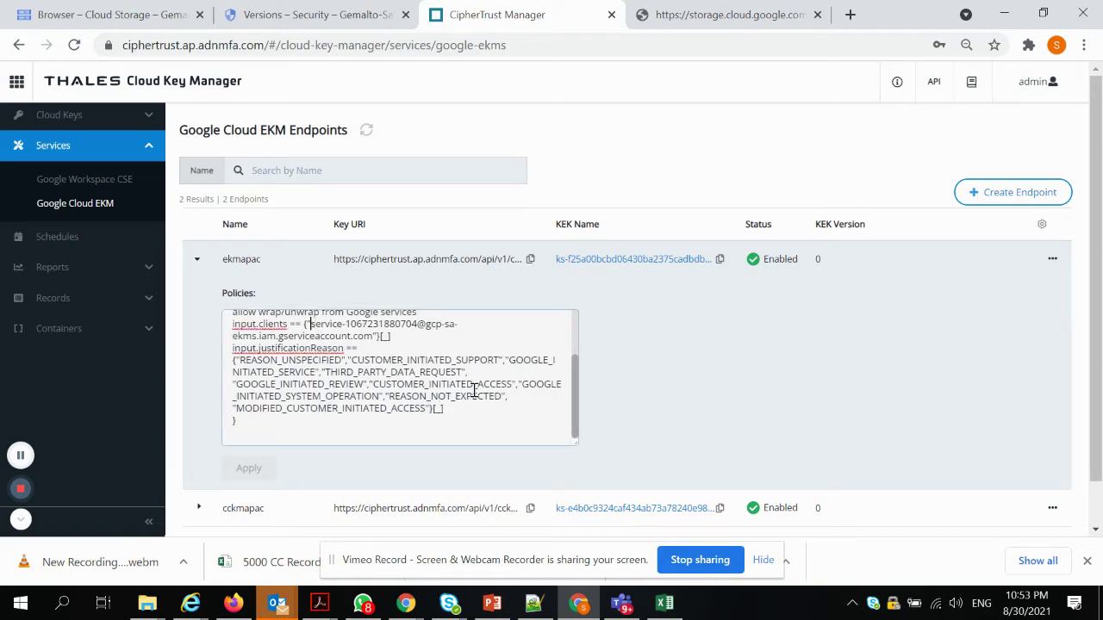
left_click(262, 476)
left_click(264, 478)
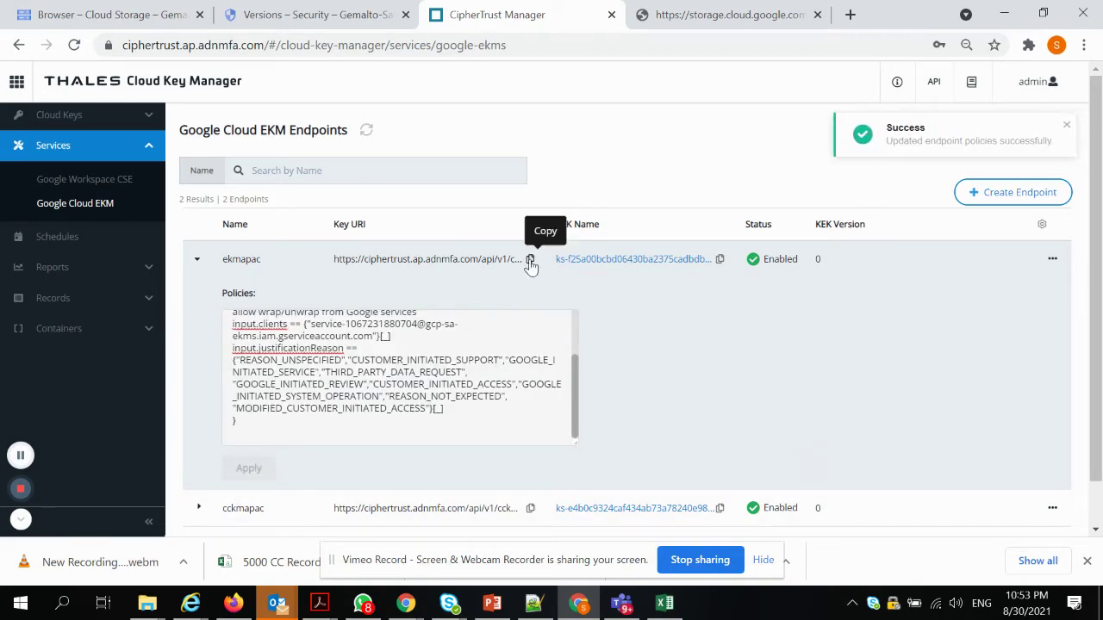
- Switch to Google Cloud, dismiss the link failure message and rotate shaunsgEKM5 using the pasted ekmapac endpoint key URI
left_click(312, 23)
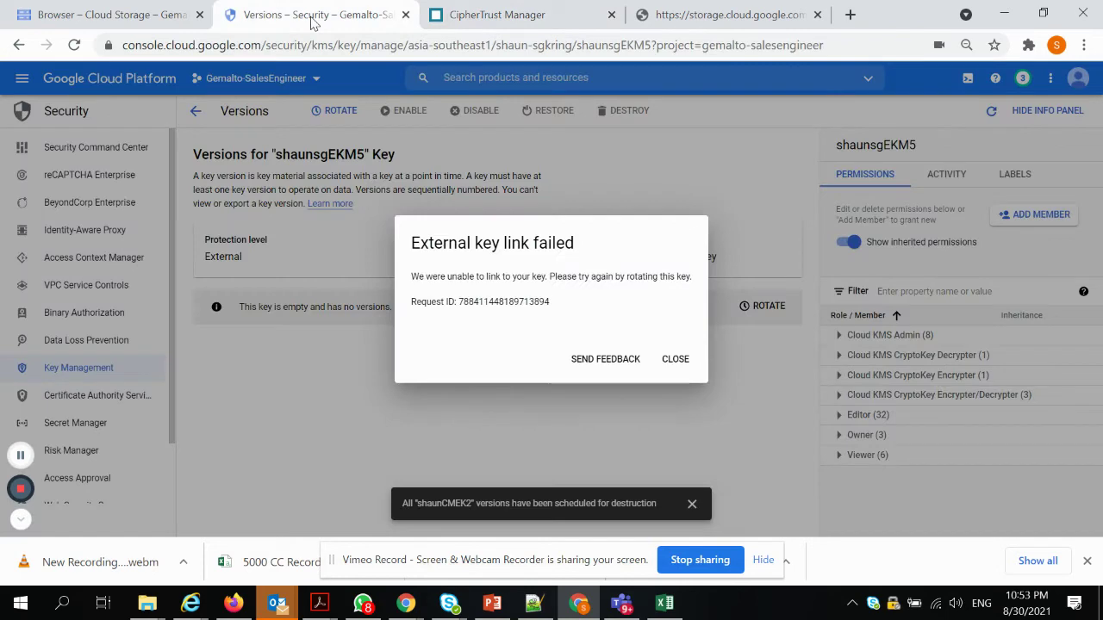
left_click(677, 361)
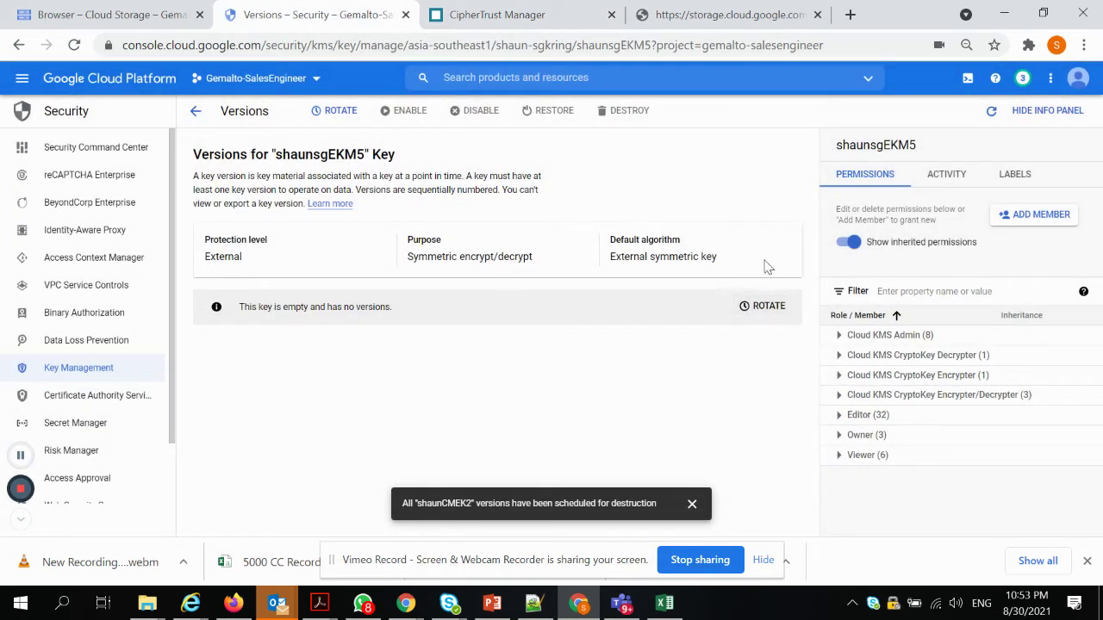
left_click(767, 308)
left_click(509, 319)
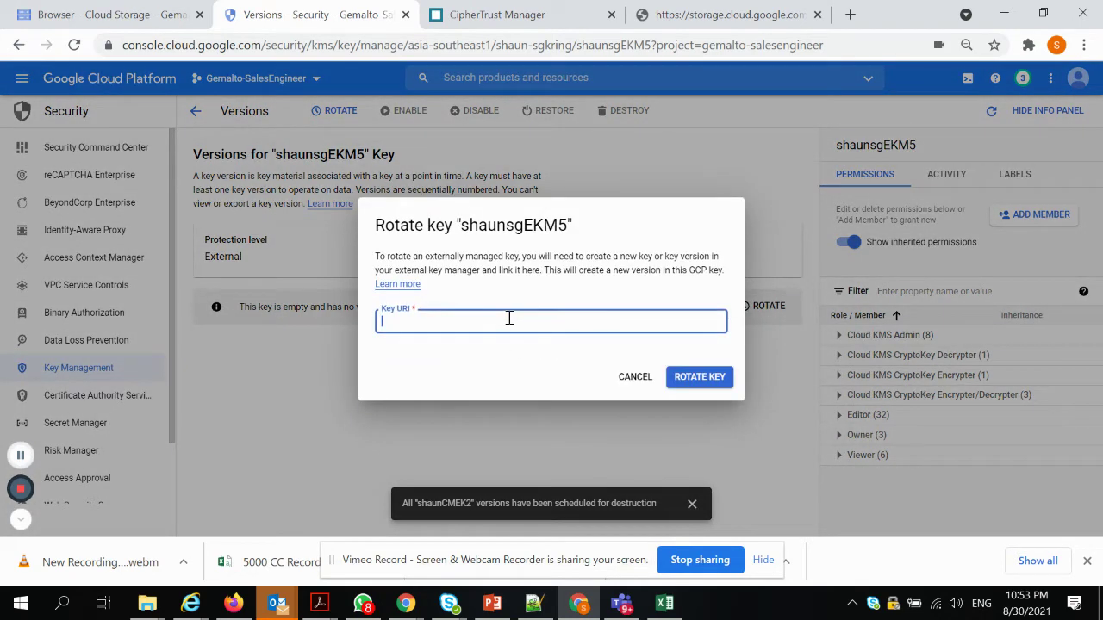
key("ctrl+v")
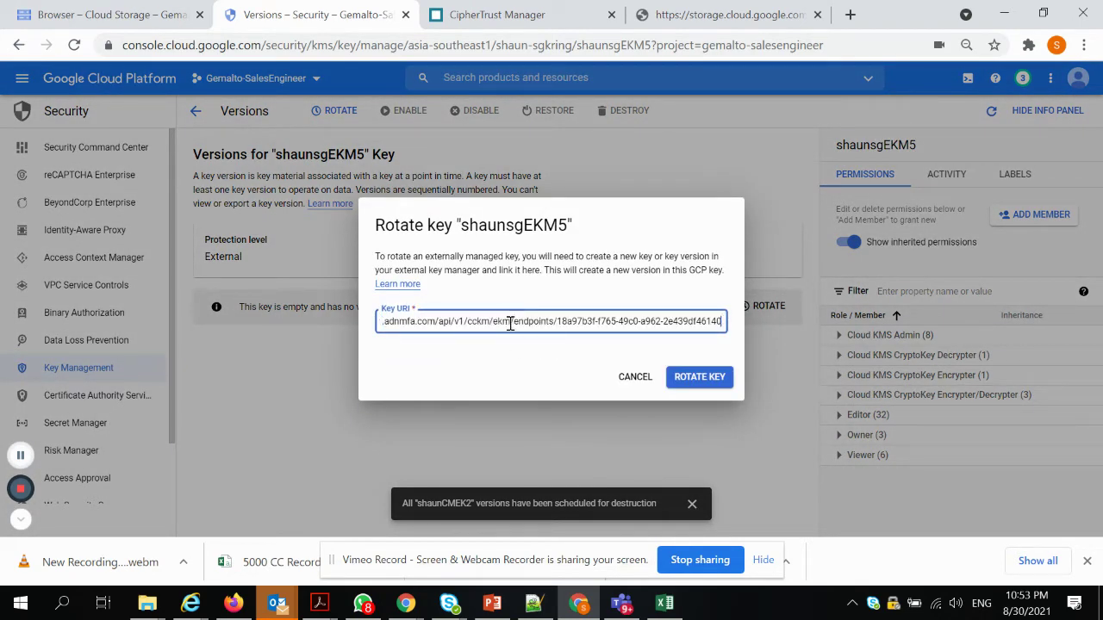
left_click(709, 381)
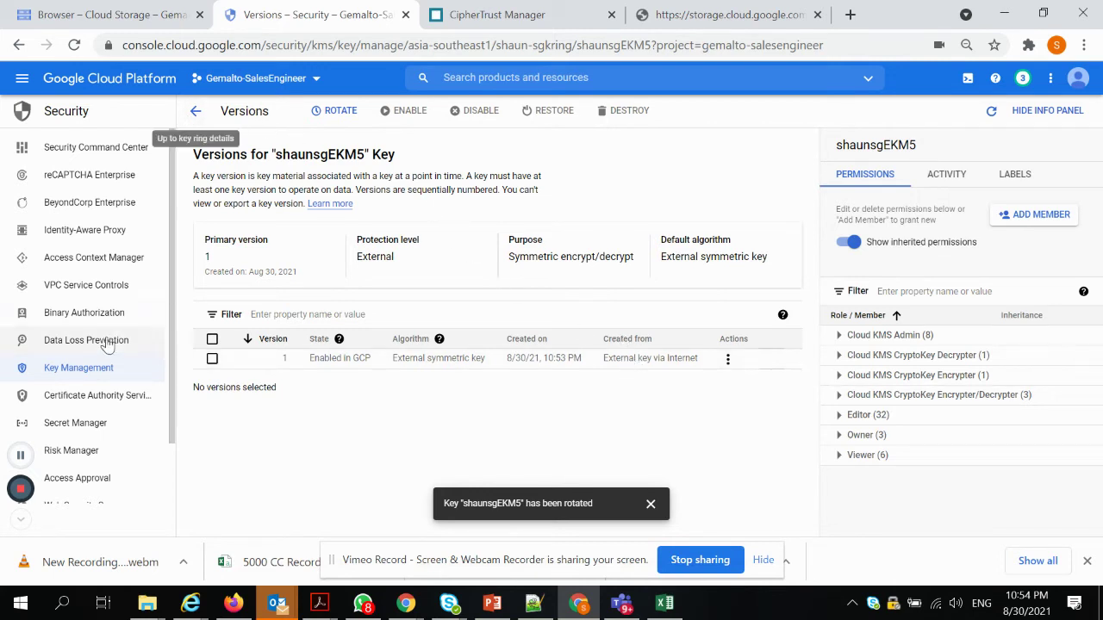
- Filter the key rings in Key Management by shaun-sgkring and open that ring to review its keys
left_click(166, 372)
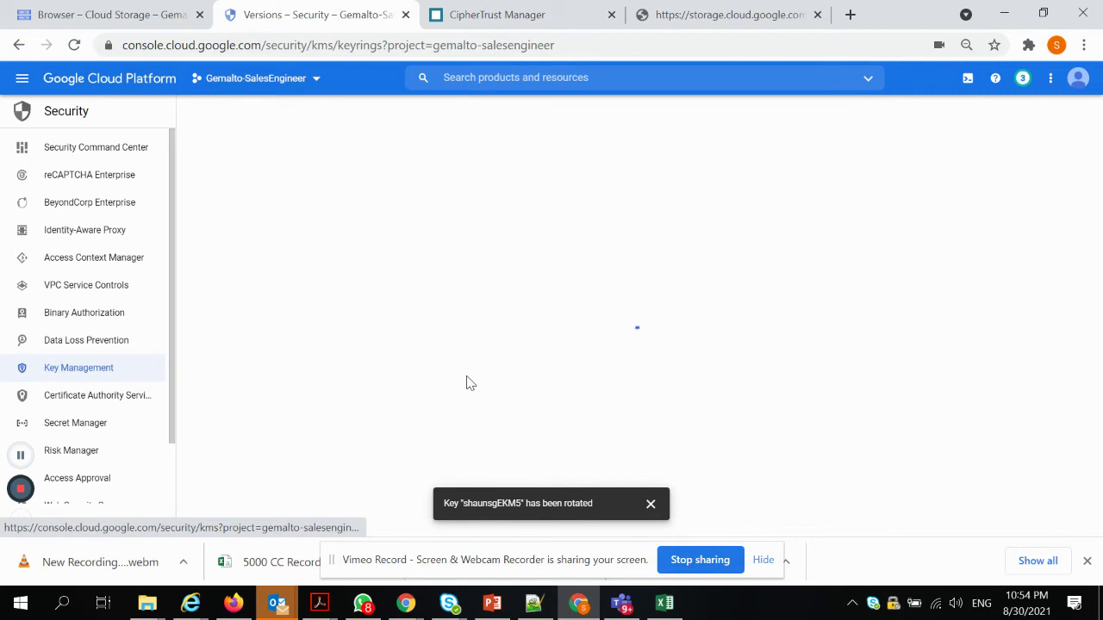
left_click(346, 248)
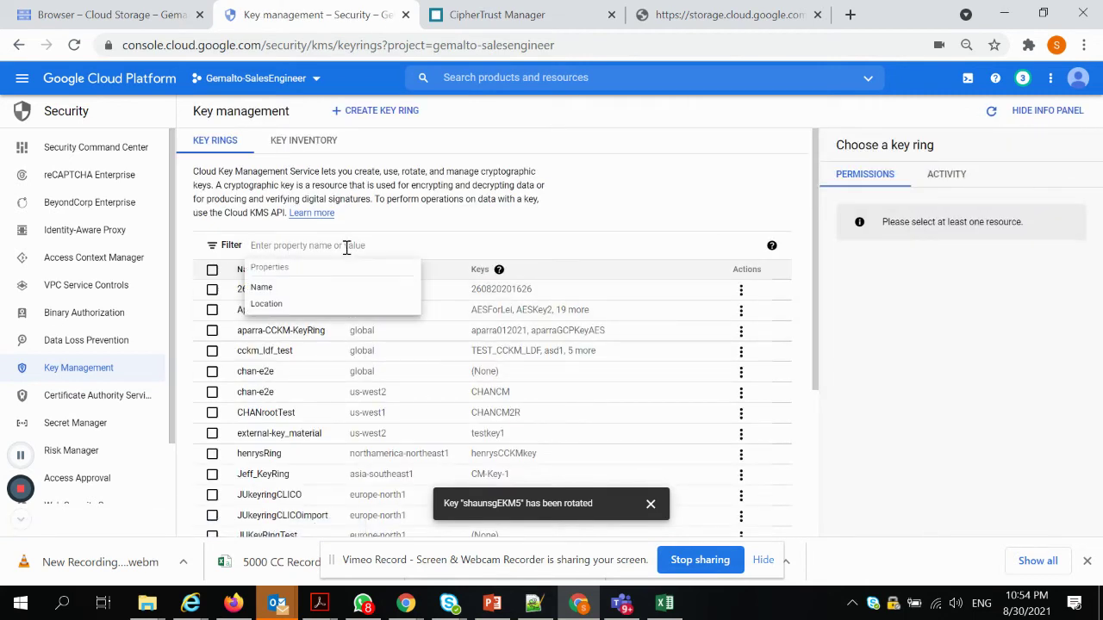
type("shaun")
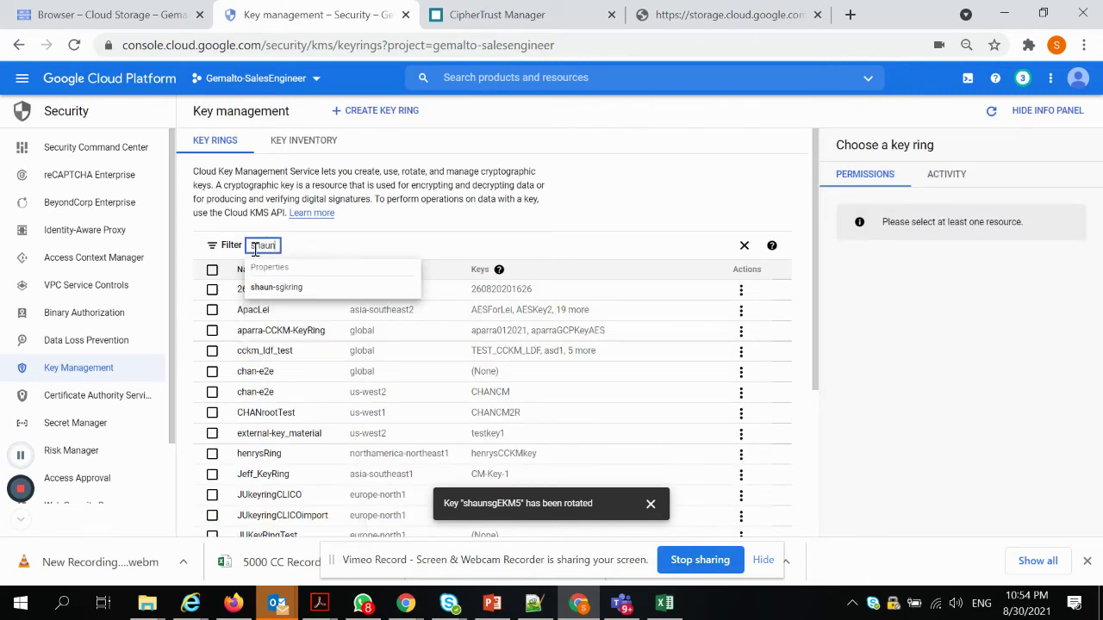
left_click(269, 288)
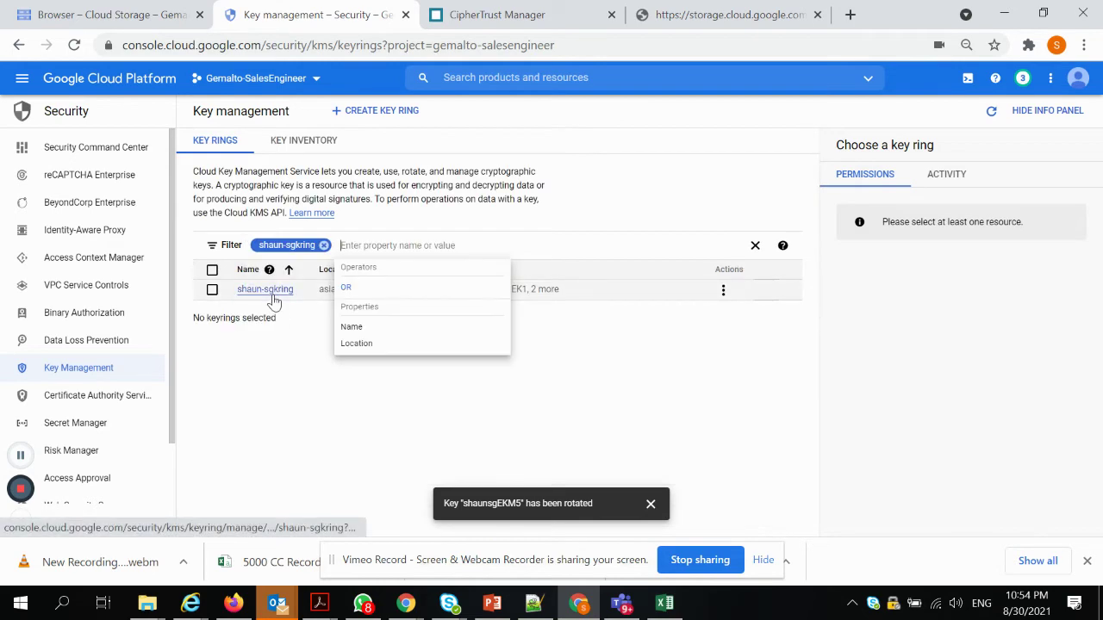
left_click(267, 290)
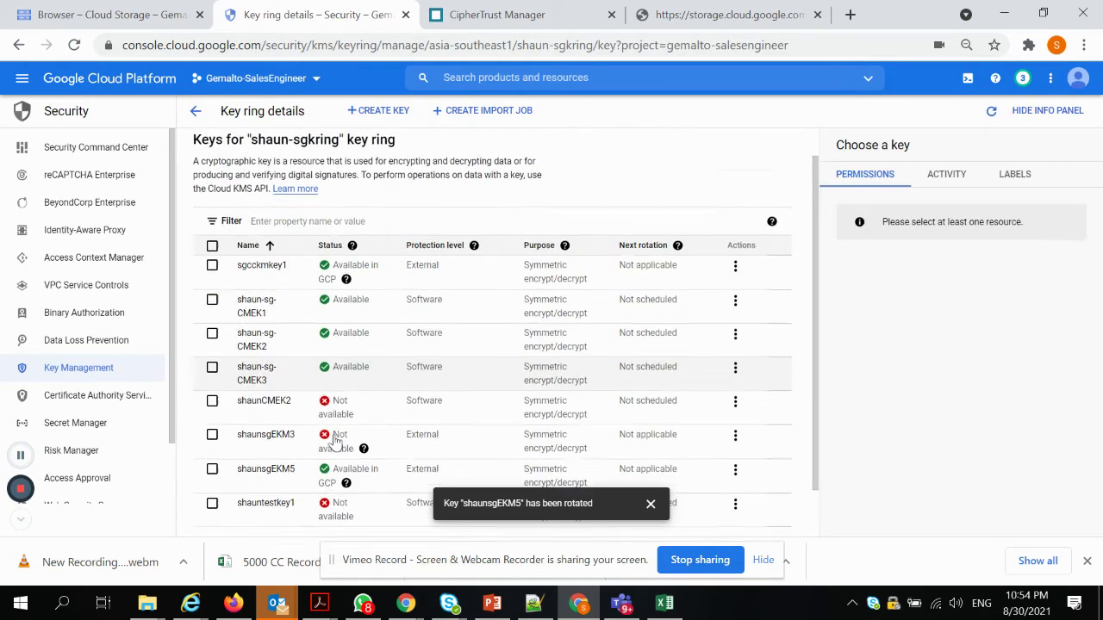
scroll(336, 441, "down", 1)
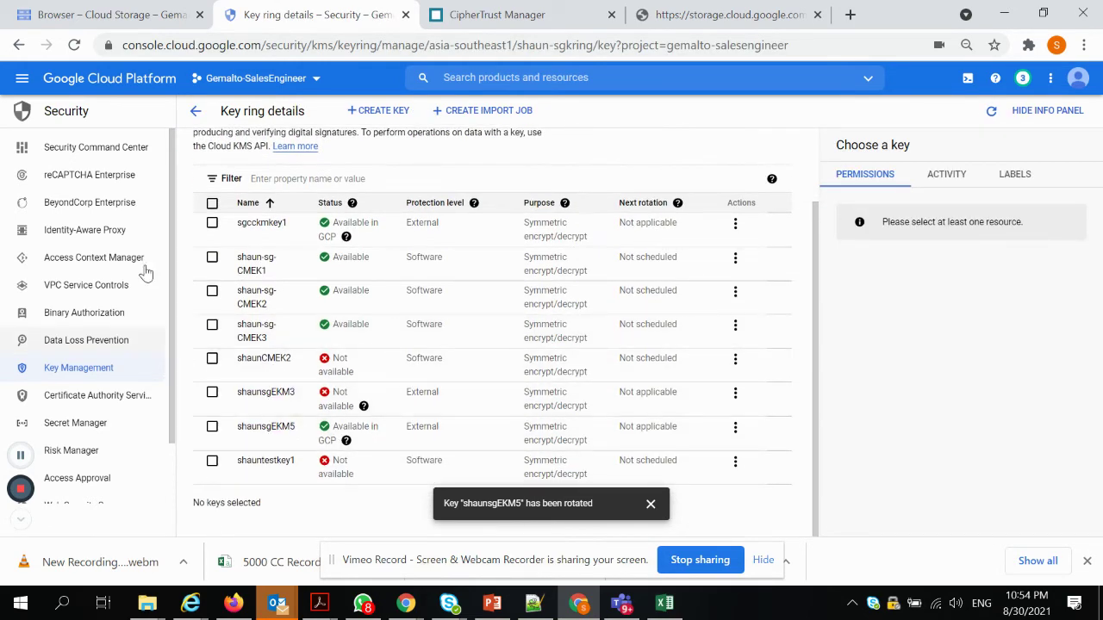
- Start creating a Cloud Storage bucket, name it apac-shaun-demo5 and continue to its location settings
left_click(103, 14)
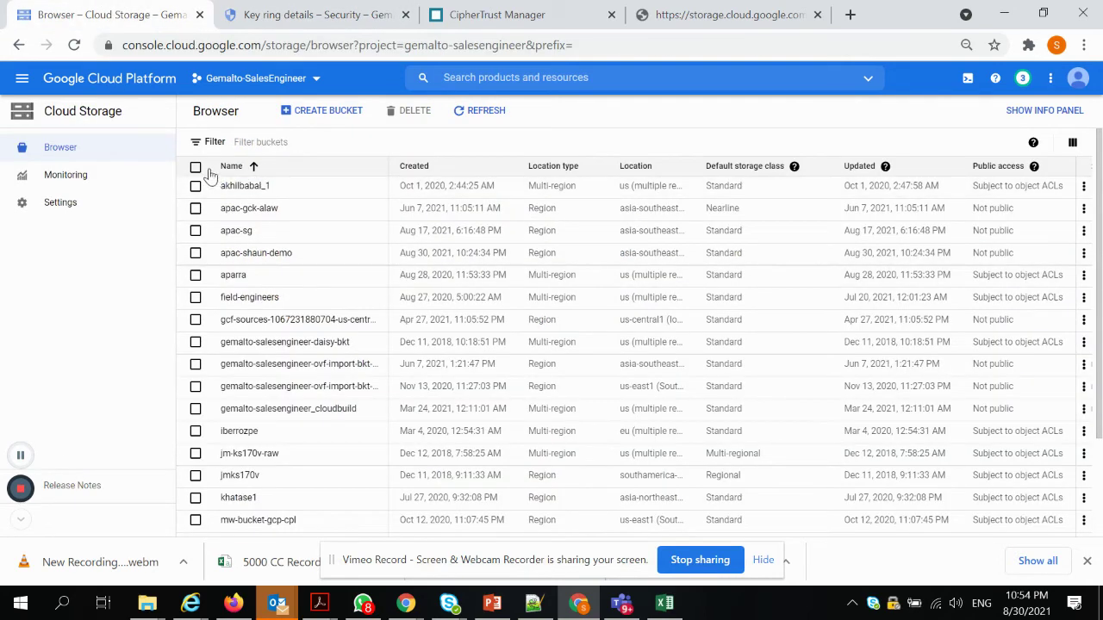
left_click(318, 112)
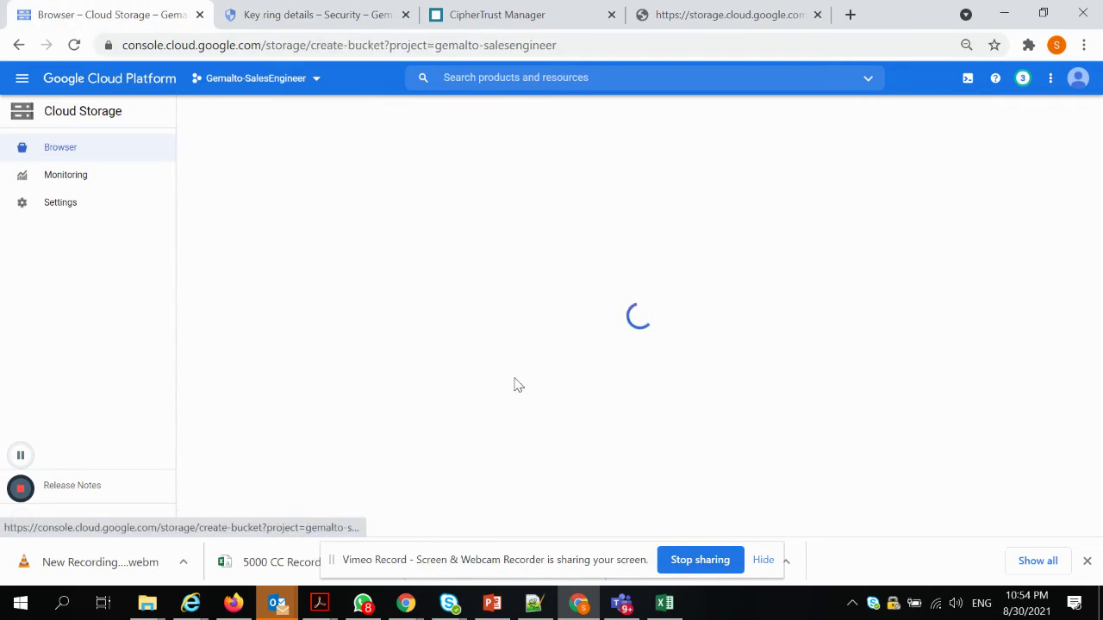
left_click(355, 214)
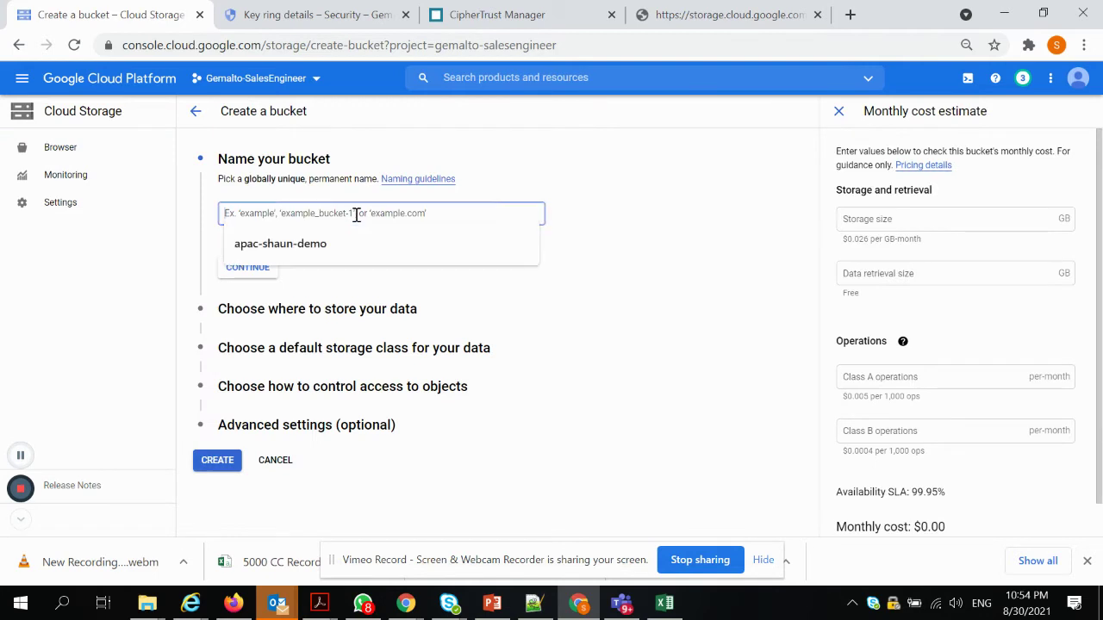
left_click(345, 239)
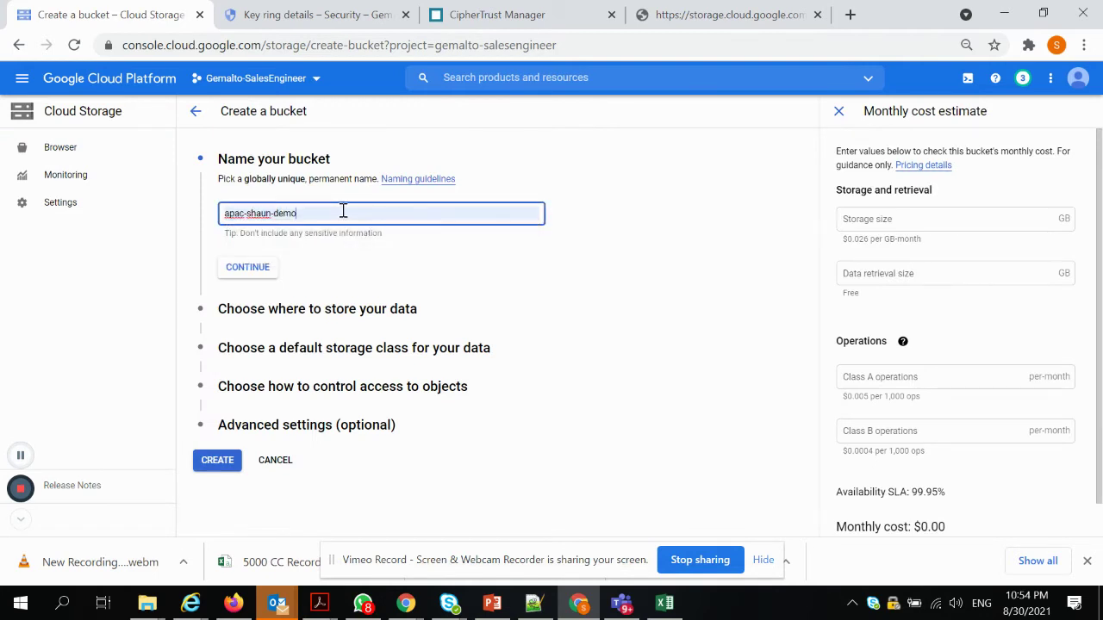
type("5")
left_click(452, 270)
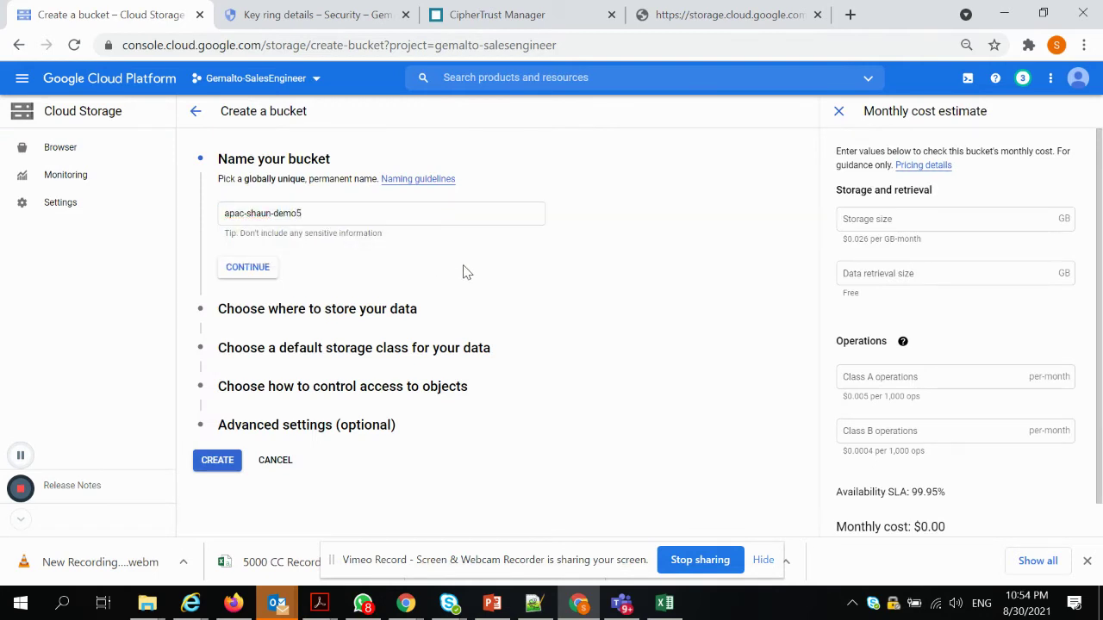
left_click(261, 274)
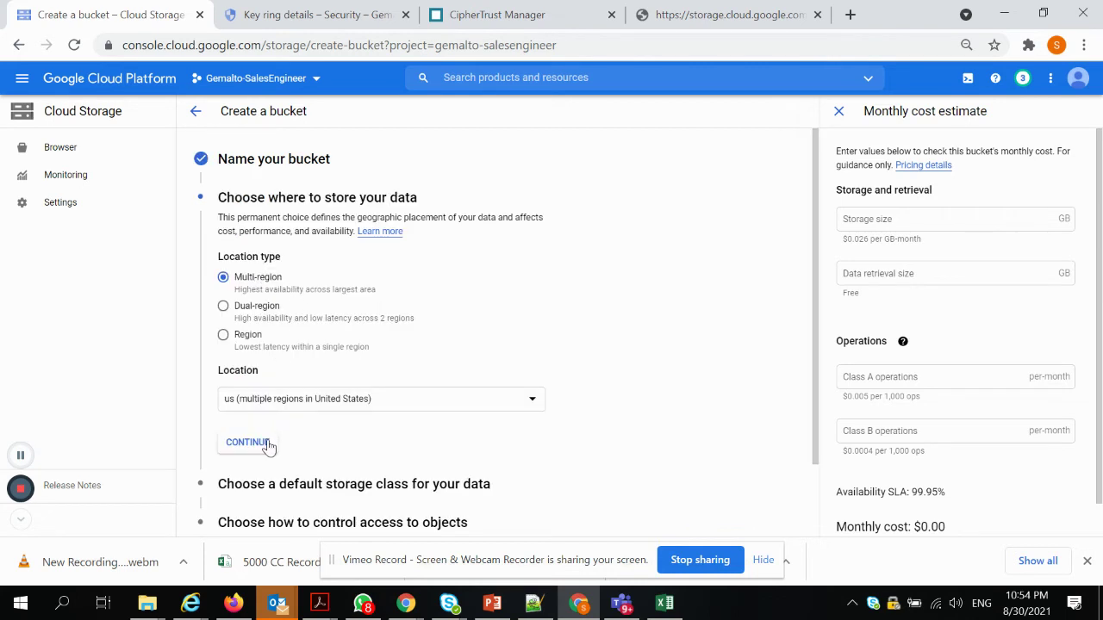
- Set the bucket's location type to Region with asia-southeast1 (Singapore) and continue
left_click(243, 340)
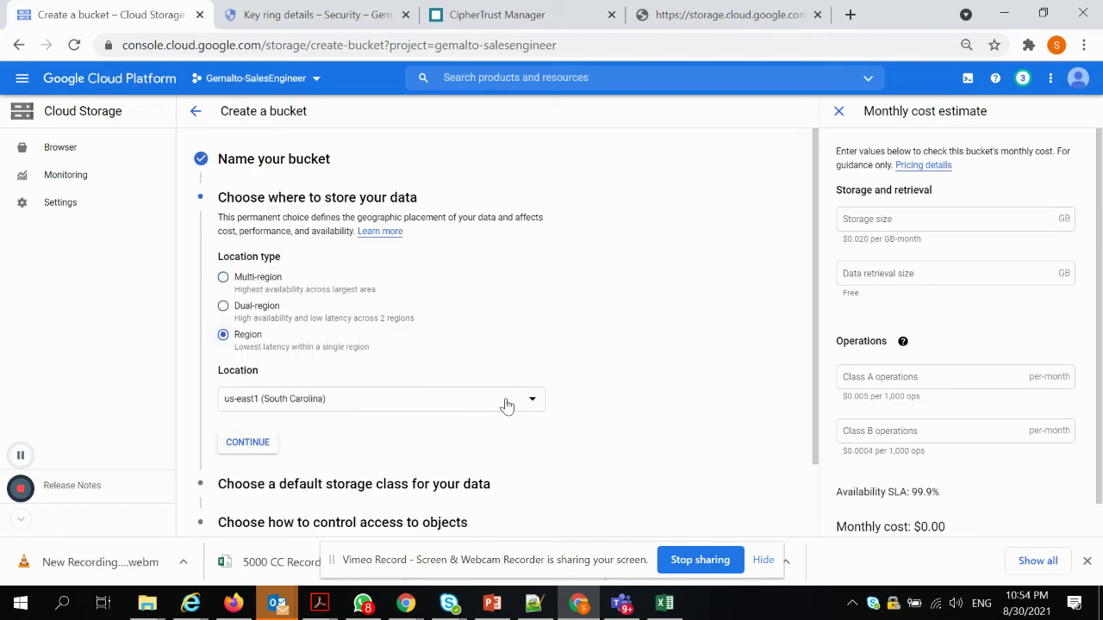
left_click(538, 399)
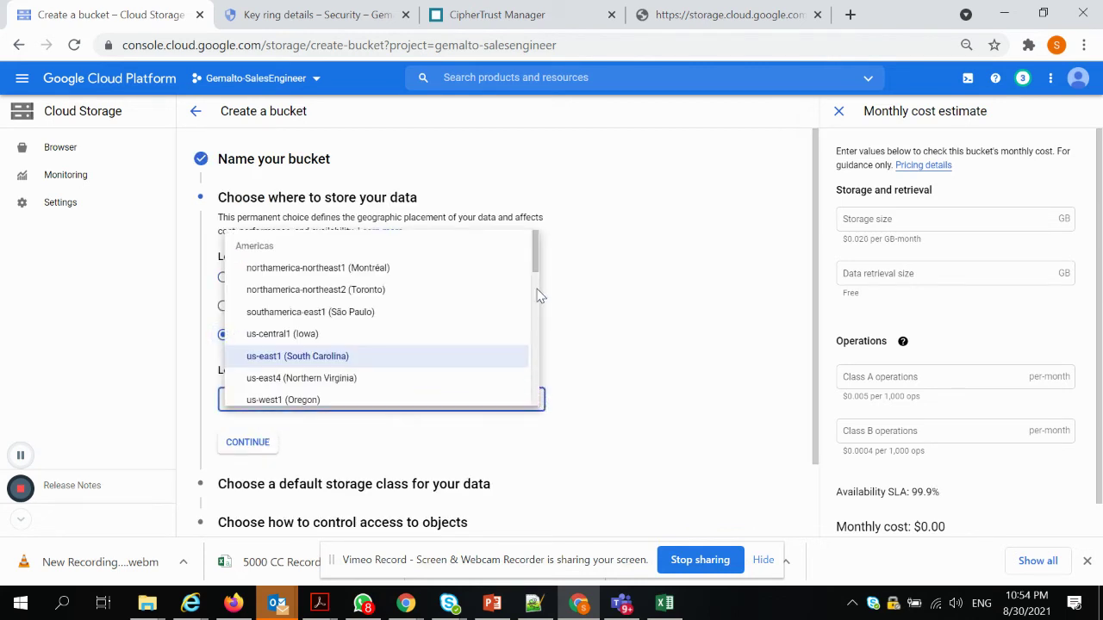
left_click_drag(536, 259, 529, 380)
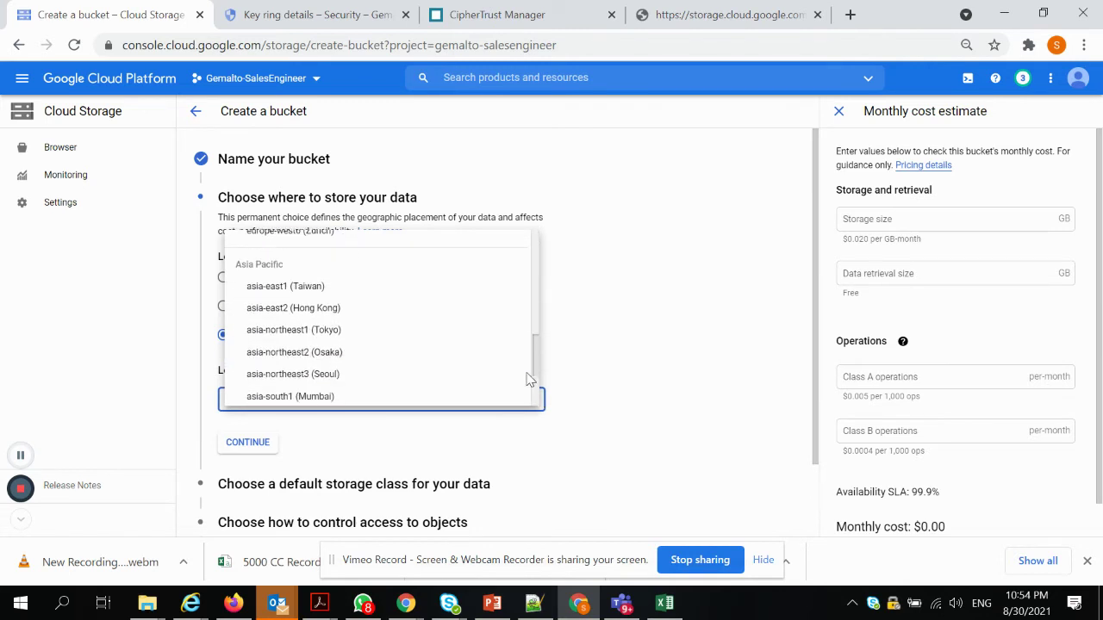
scroll(508, 389, "down", 1)
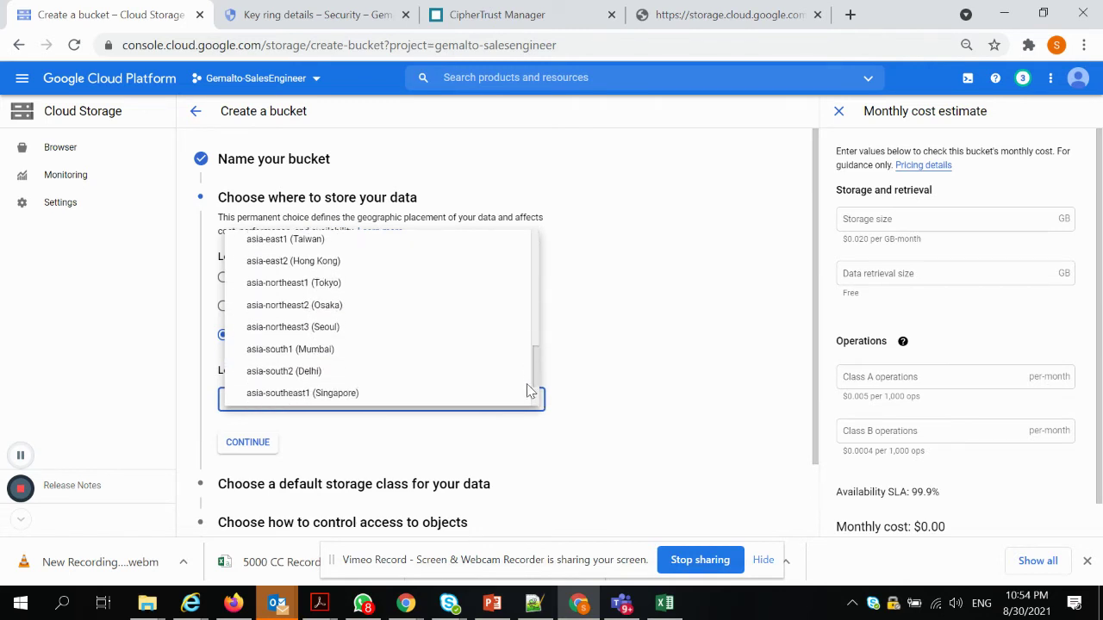
left_click(425, 397)
scroll(507, 445, "down", 1)
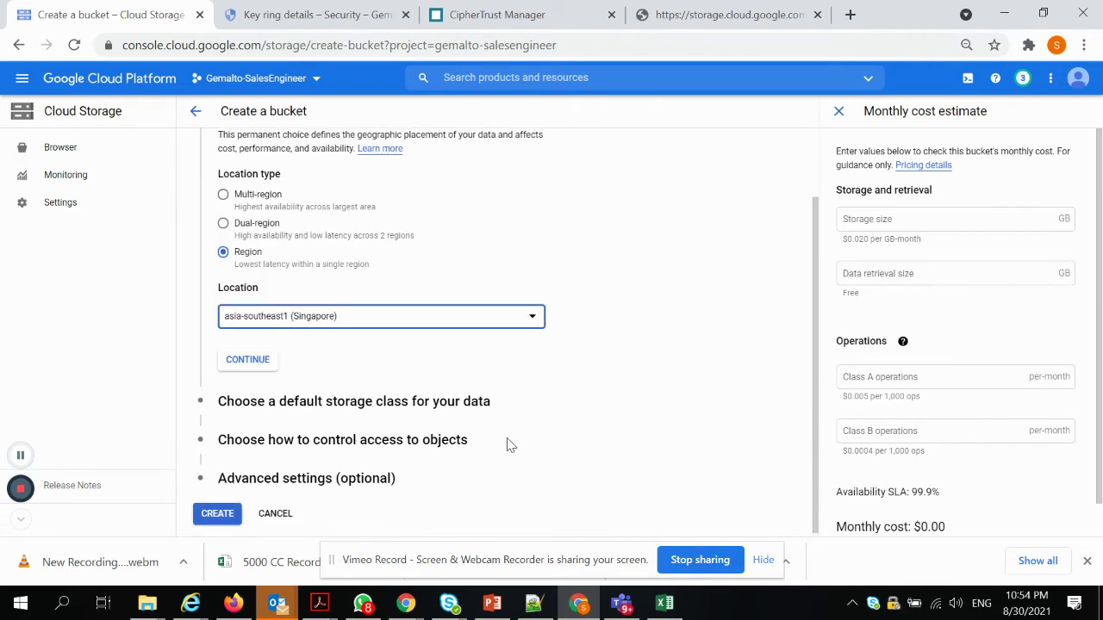
left_click(247, 358)
- Accept the bucket's default storage class and access control settings and continue to the advanced settings
left_click(248, 395)
scroll(655, 365, "down", 1)
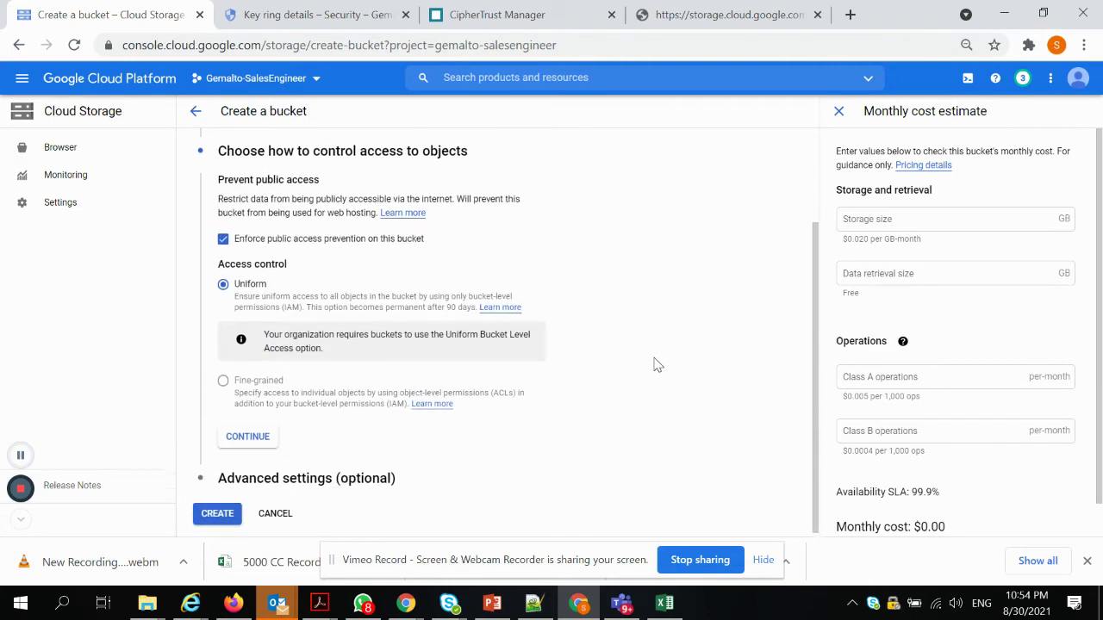
left_click(247, 434)
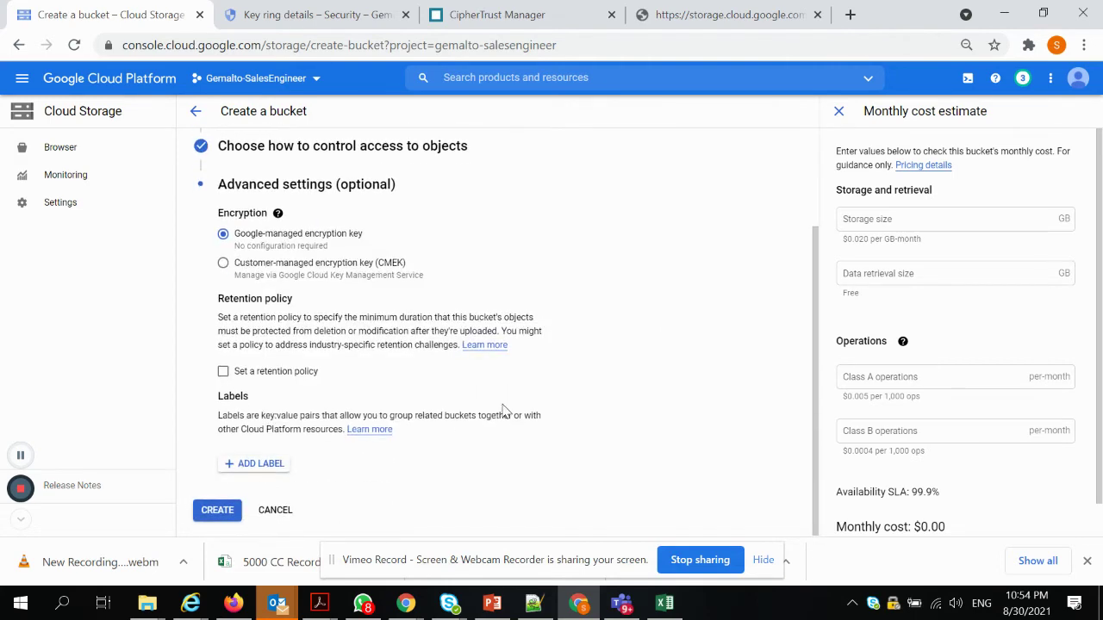
- Choose a customer-managed encryption key (CMEK) for the bucket and open manual entry of the key resource ID
left_click(298, 265)
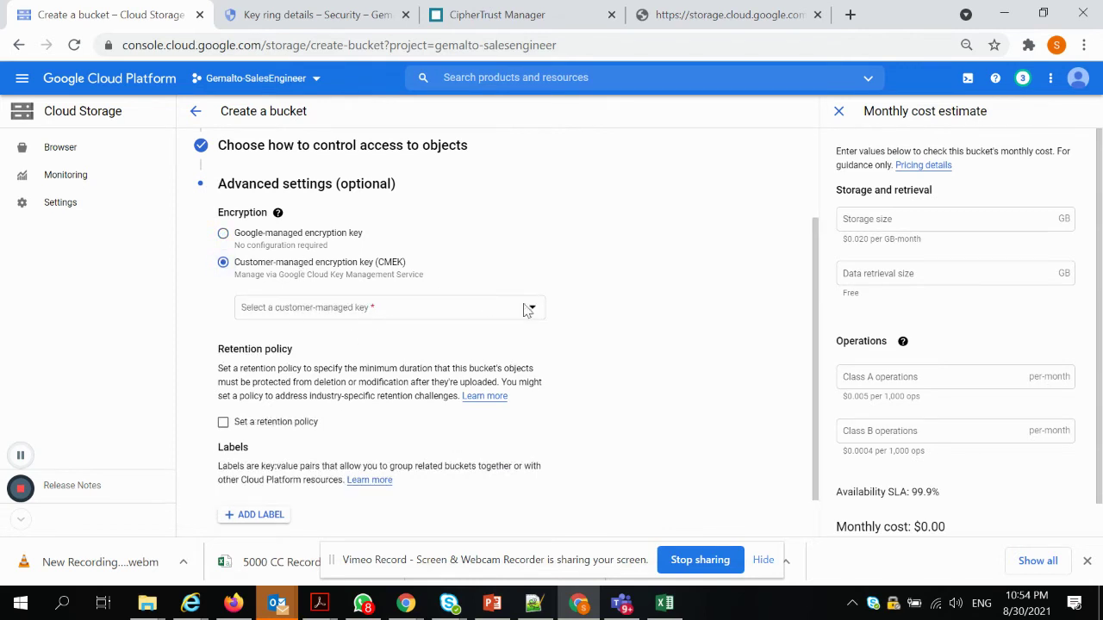
left_click(525, 310)
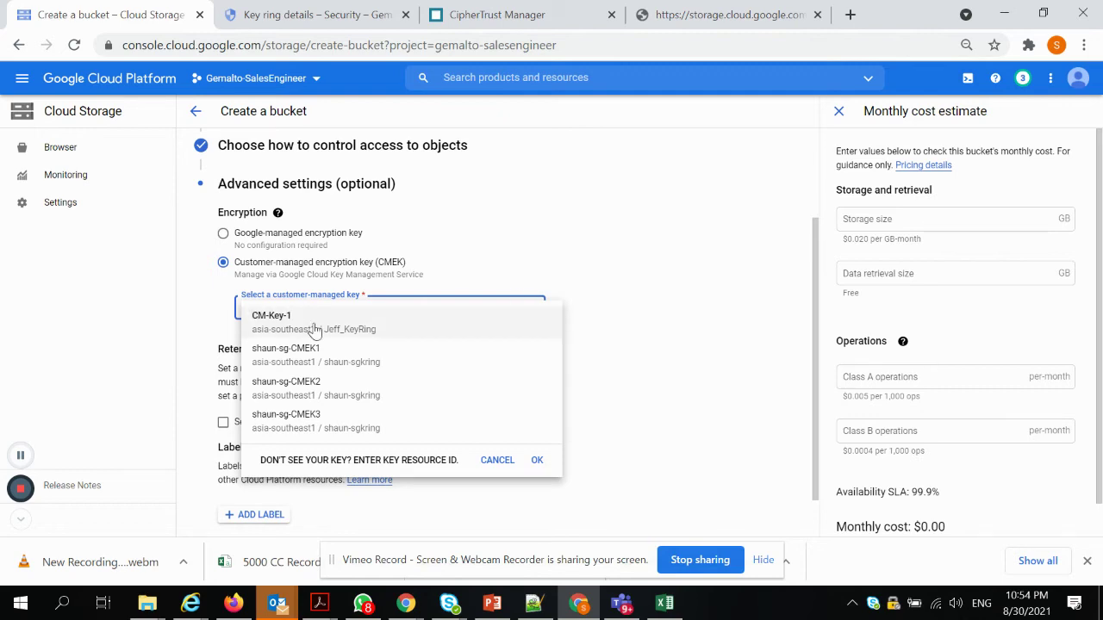
left_click(328, 462)
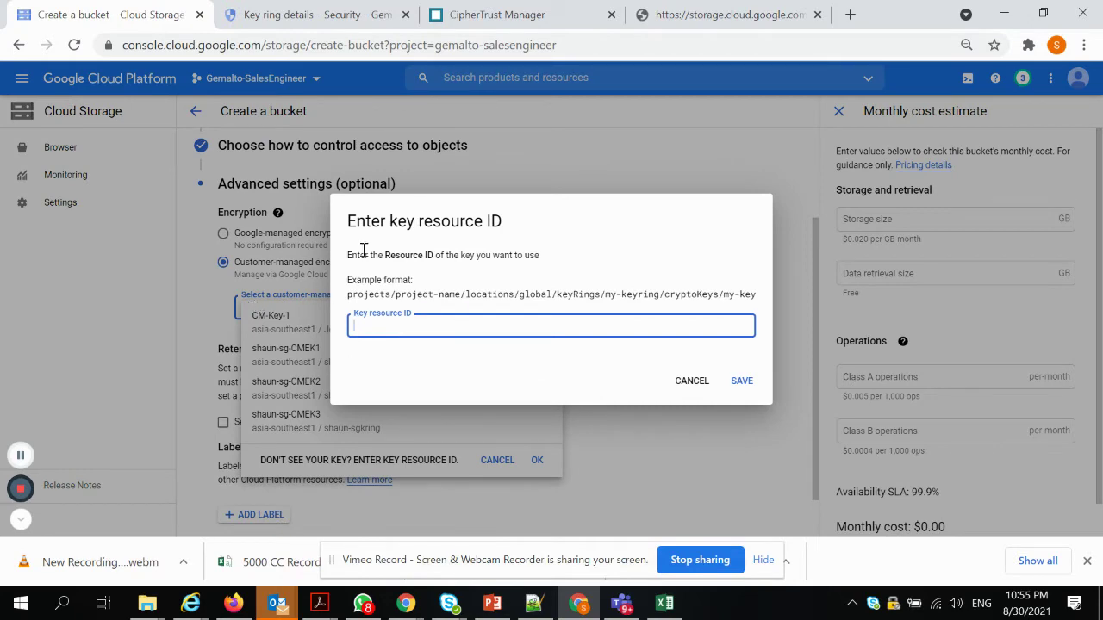
- Copy the resource name of shaunsgEKM5 from its key ring and save it as the bucket's key resource ID
left_click(310, 15)
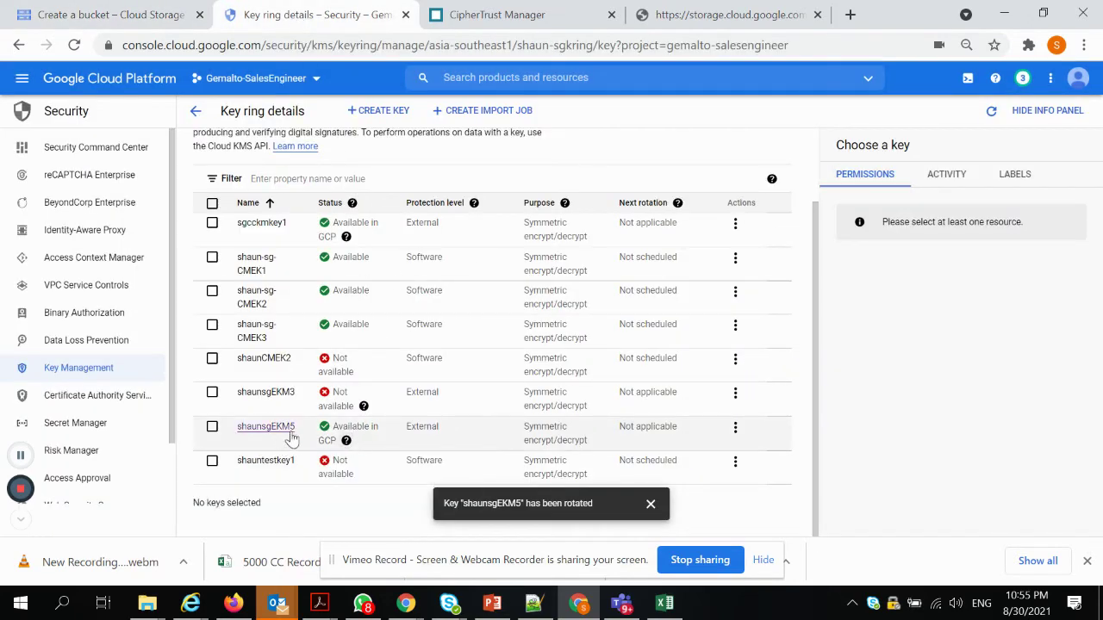
left_click(735, 427)
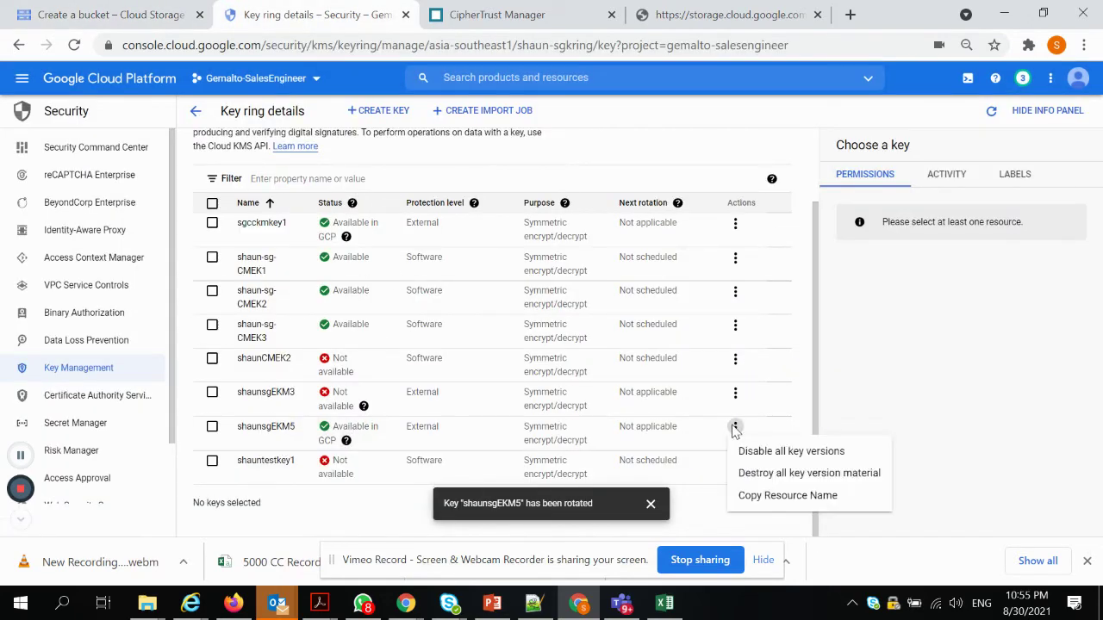
left_click(764, 499)
left_click(112, 15)
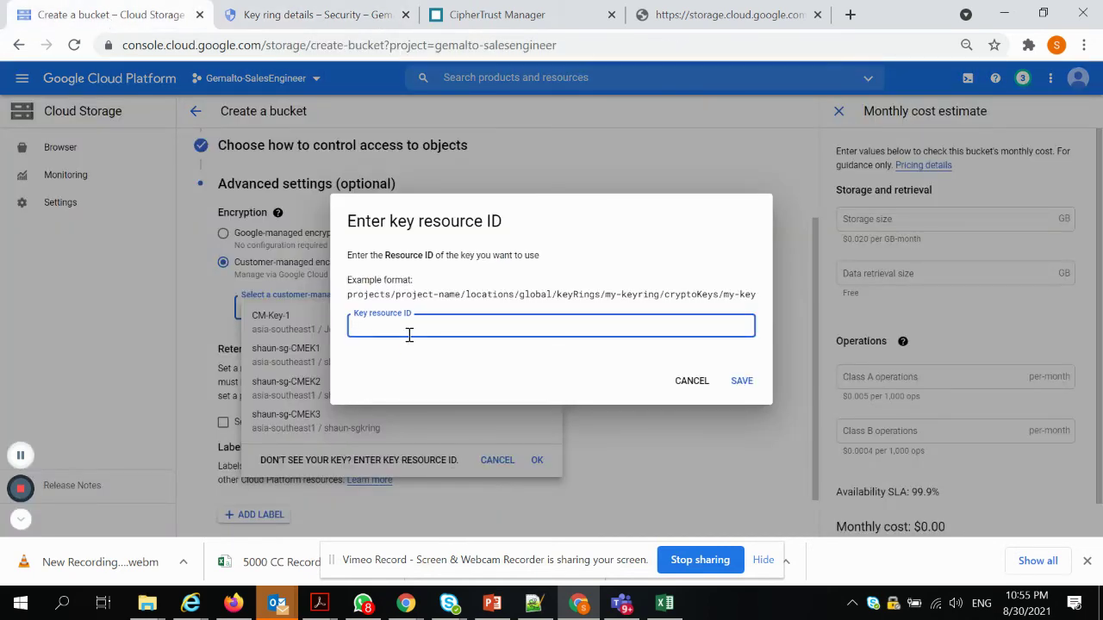
key("ctrl+v")
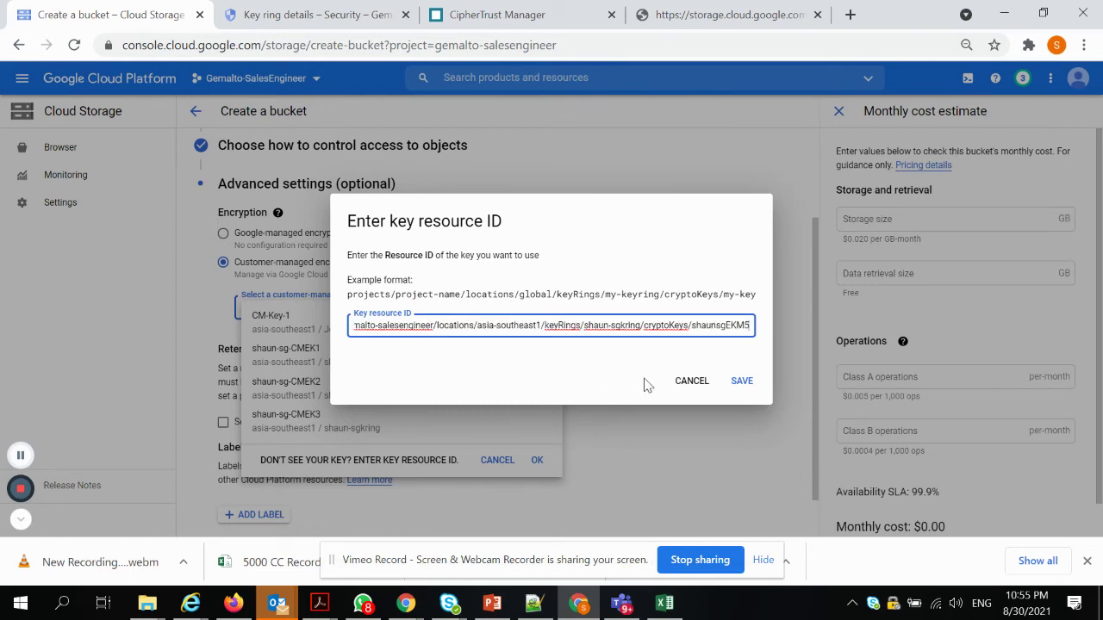
left_click(745, 383)
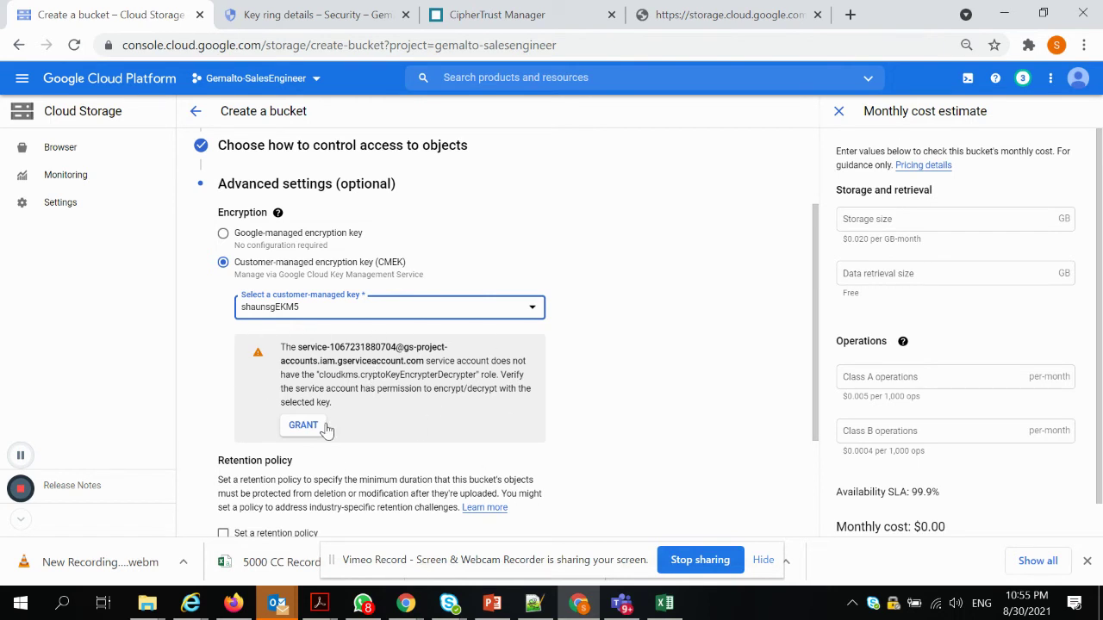
- Grant the Cloud Storage service account permission to encrypt and decrypt with shaunsgEKM5, and create the bucket
left_click(293, 428)
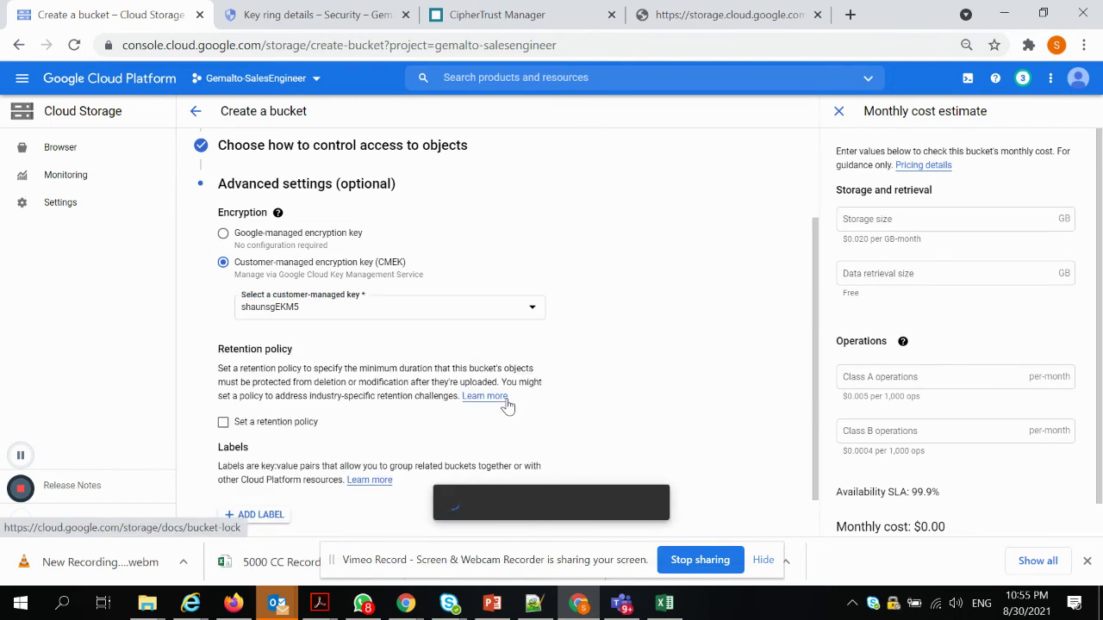
scroll(327, 359, "down", 1)
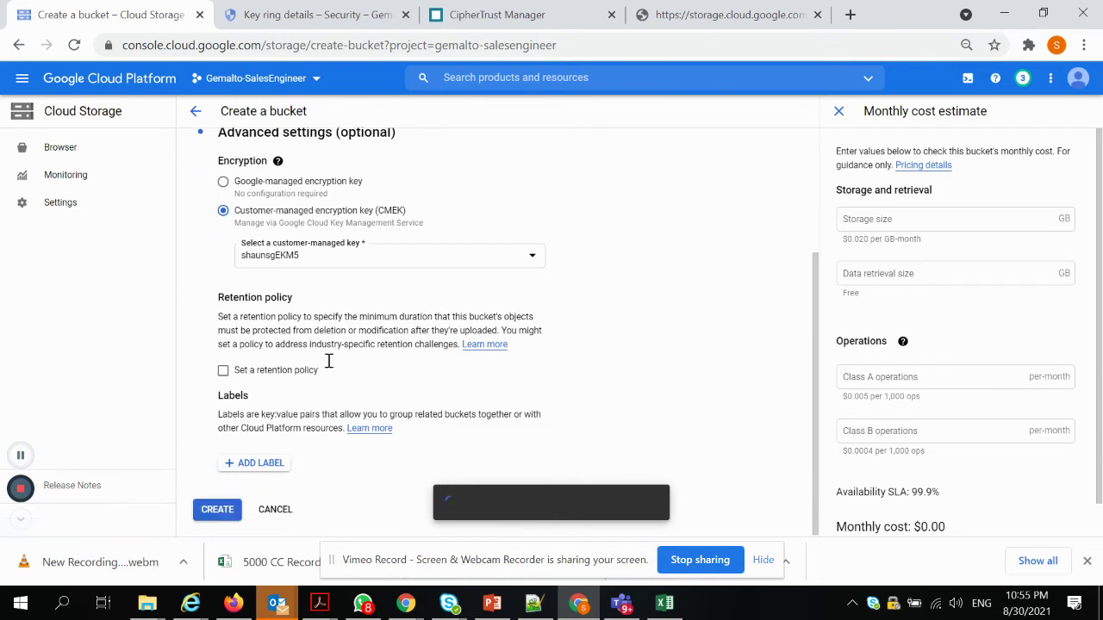
left_click(219, 511)
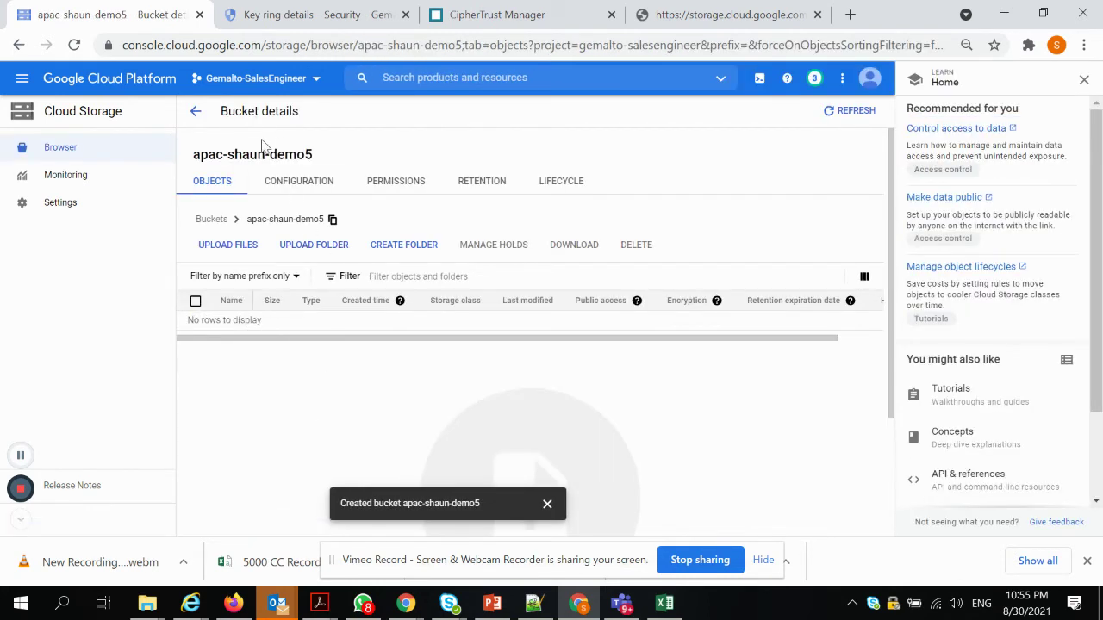
- Check the default encryption key in the bucket's configuration and upload 5000 CC Records.csv to the bucket
left_click(278, 181)
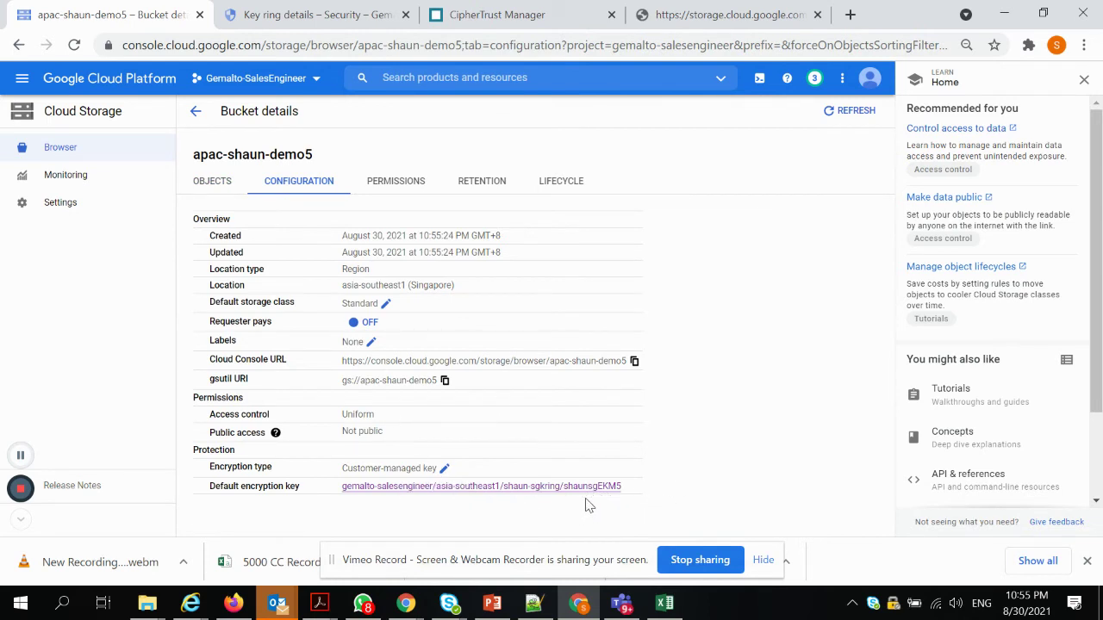
left_click(213, 181)
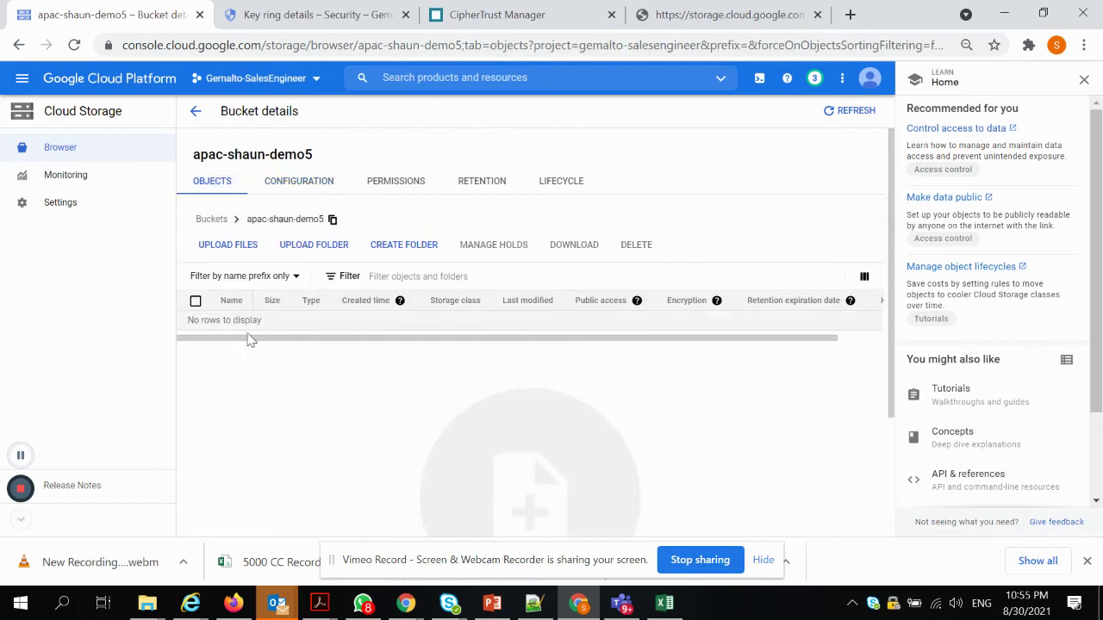
left_click(229, 246)
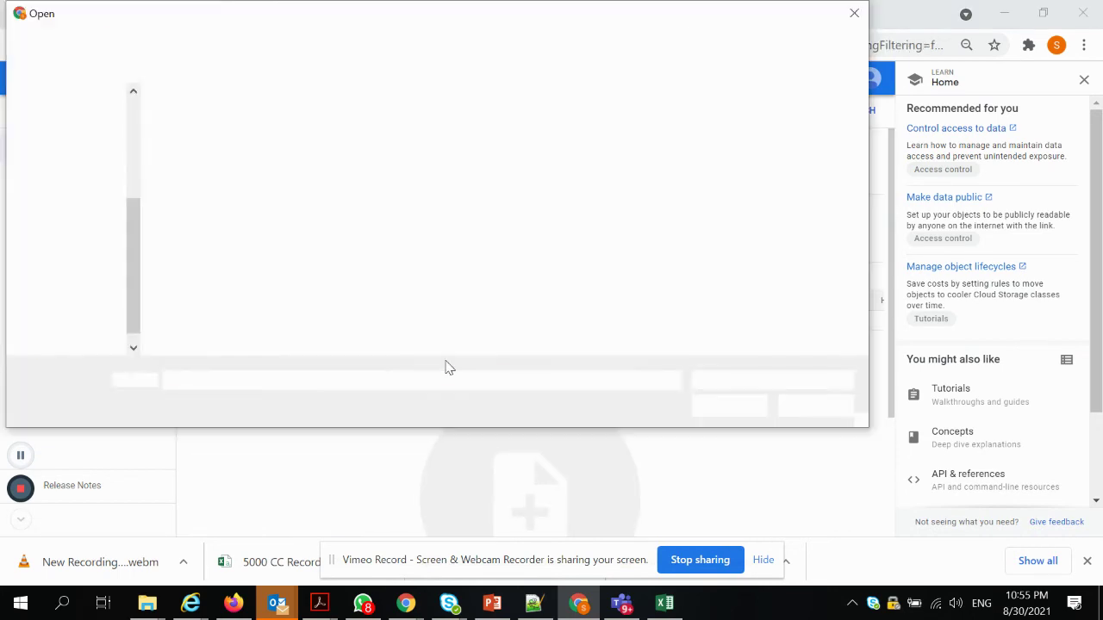
double_click(248, 129)
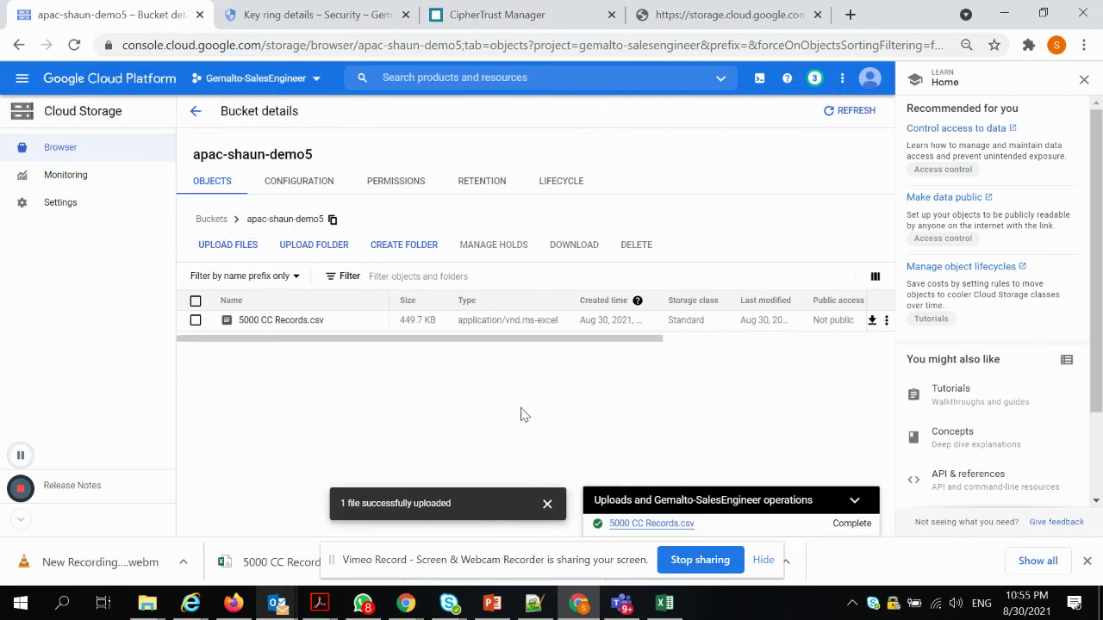
- Download 5000 CC Records.csv through the authenticated URL in its object details, view it in Excel, and close the open workbooks
left_click(277, 322)
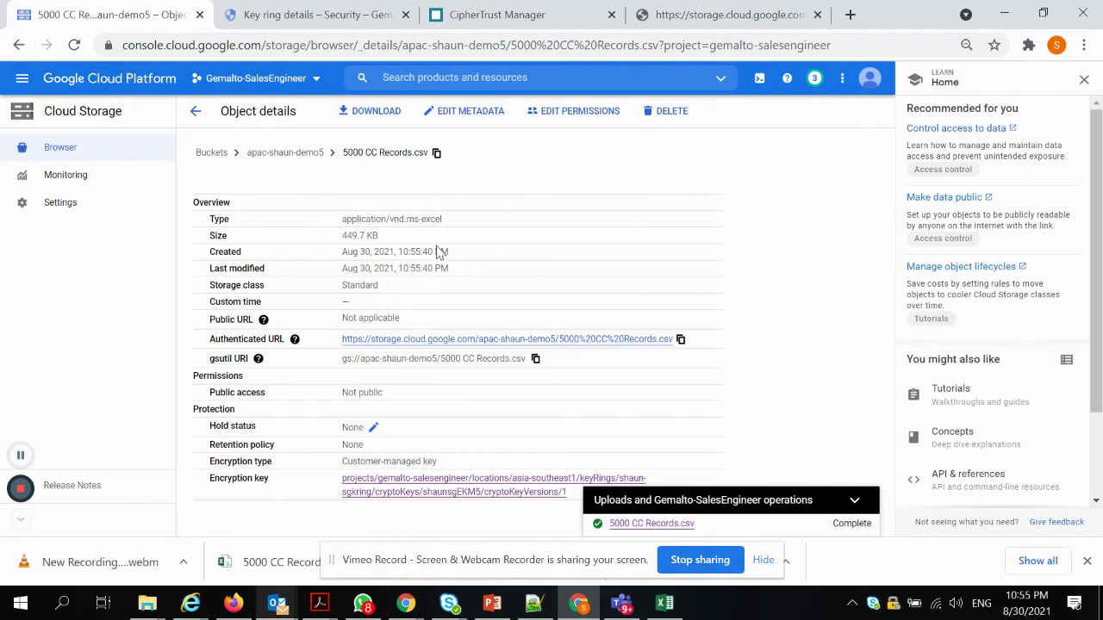
left_click(438, 342)
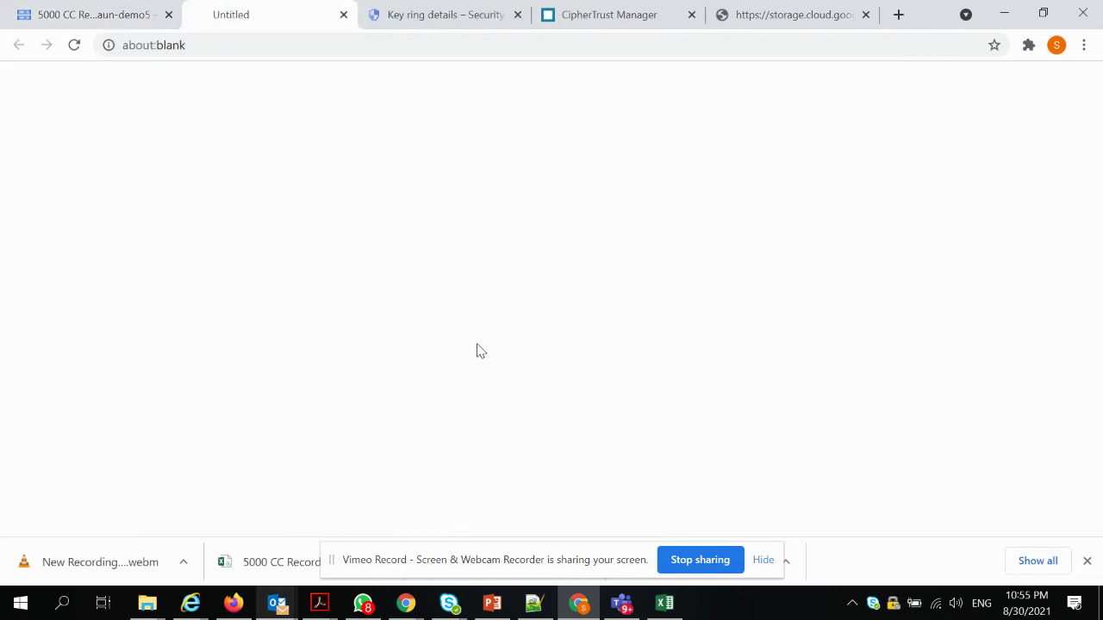
left_click(186, 562)
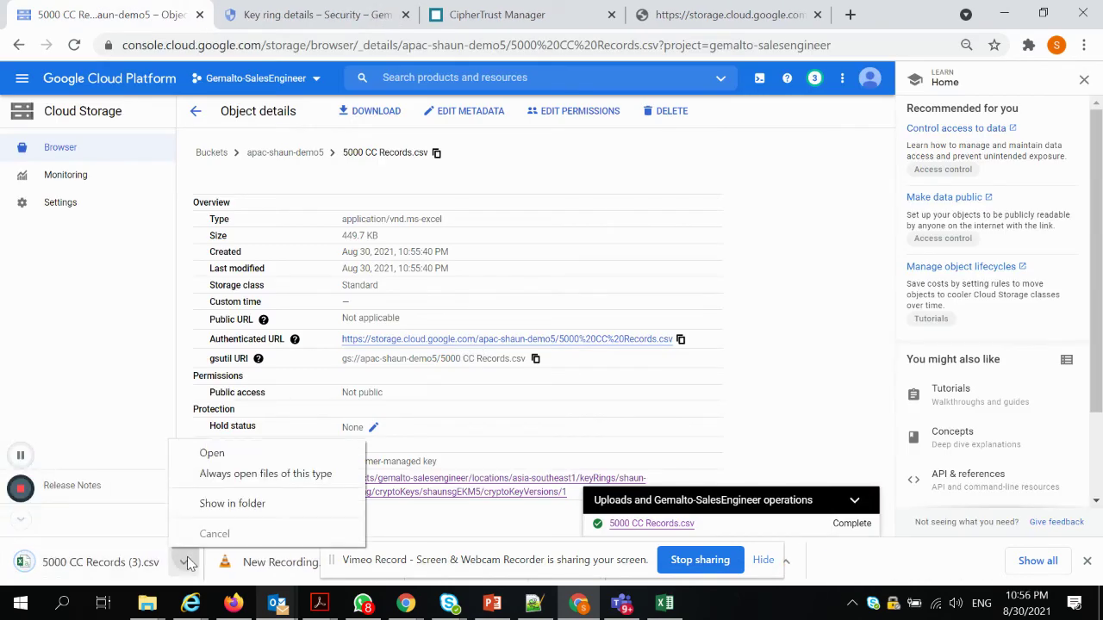
left_click(216, 474)
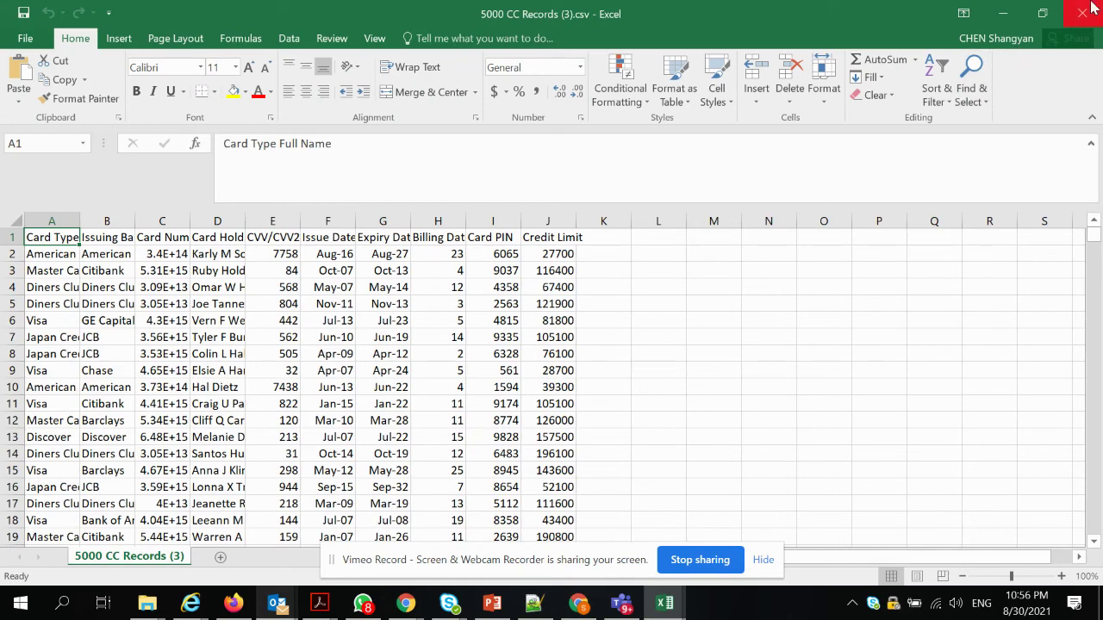
left_click(1091, 9)
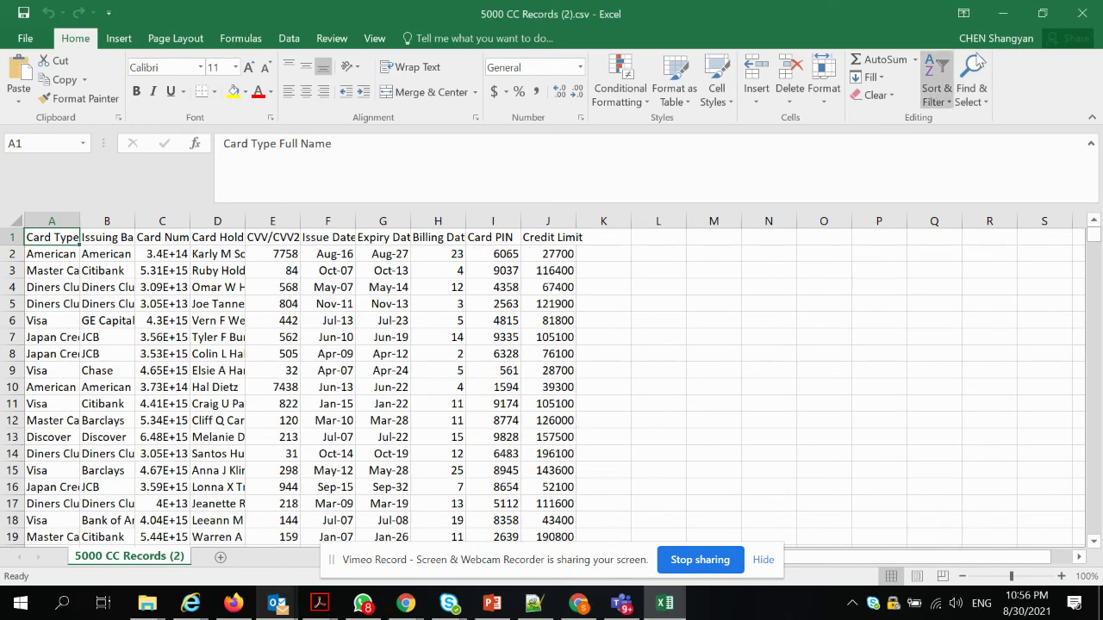
left_click(1079, 16)
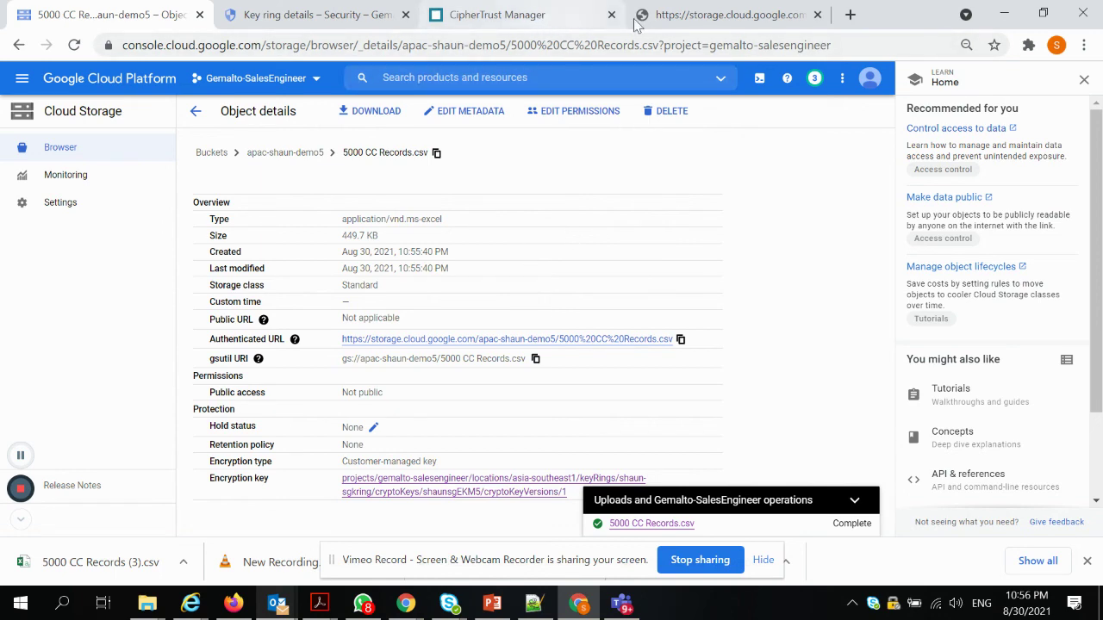
- In CipherTrust Manager, insert # before the service account in the ekmapac policy's input.clients line and apply the policy
left_click(511, 19)
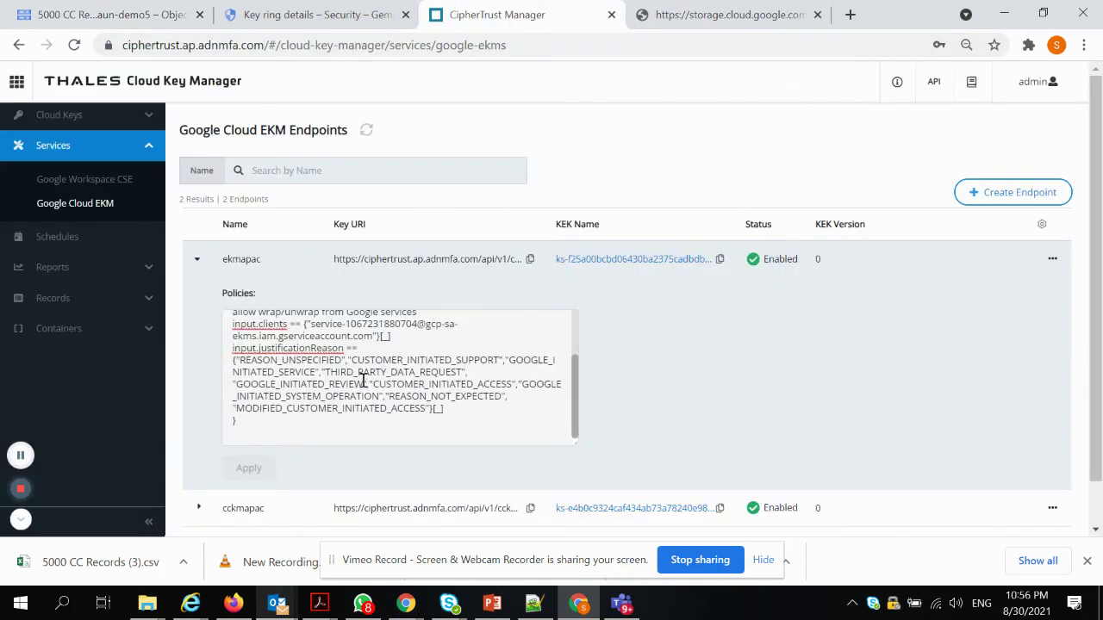
scroll(363, 380, "up", 3)
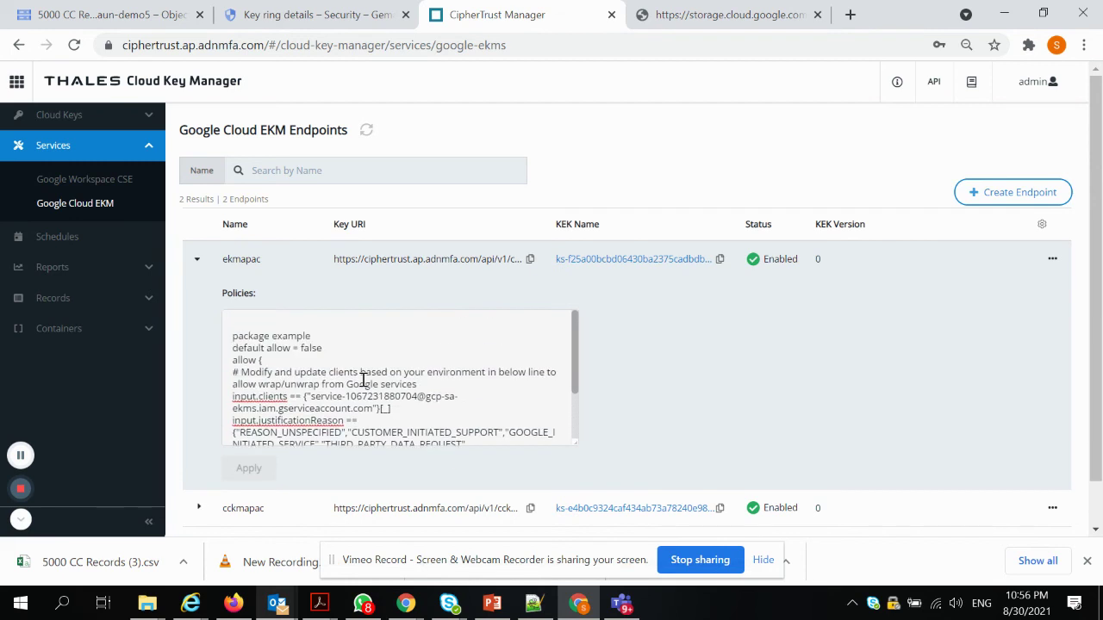
left_click(312, 399)
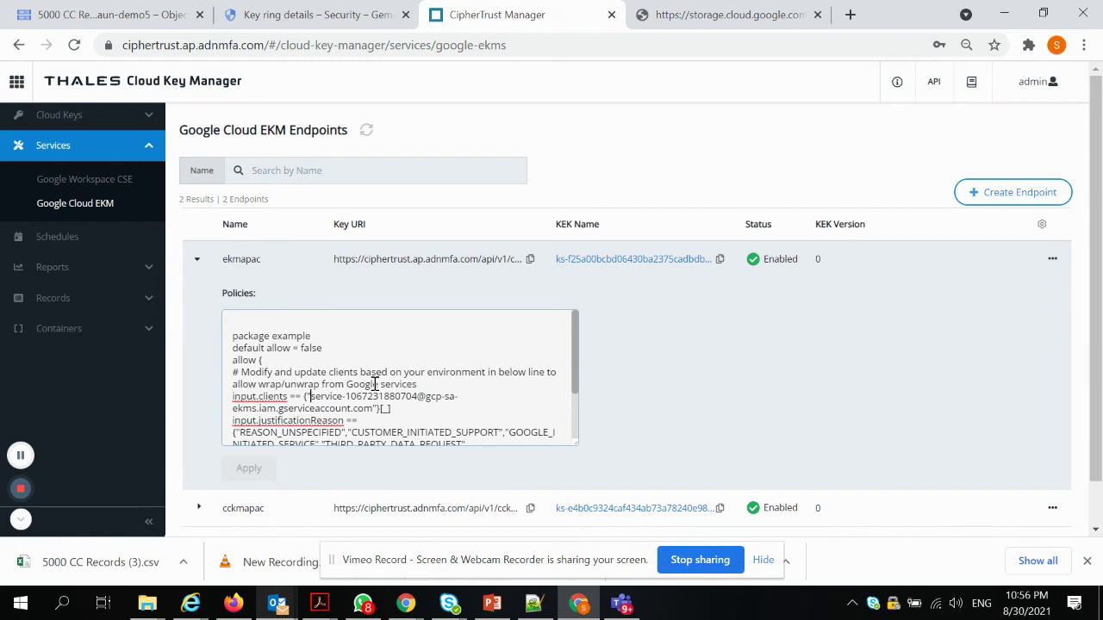
type("#")
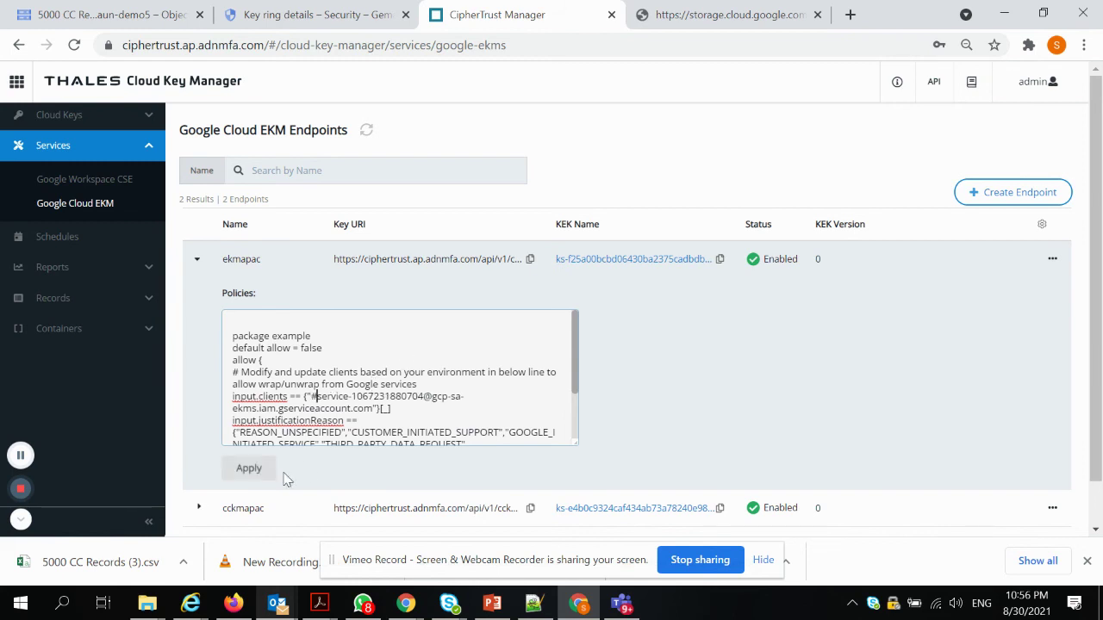
left_click(248, 468)
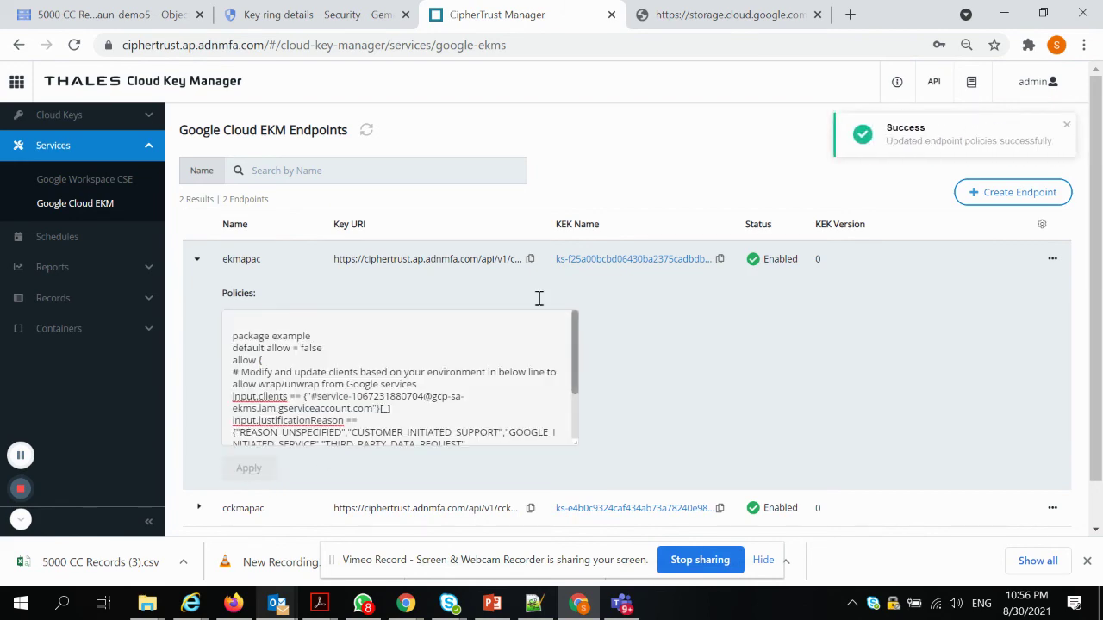
- Back in the Google Cloud console, refresh bucket apac-shaun-demo5 and try to access 5000 CC Records.csv through its authenticated URL again
left_click(121, 14)
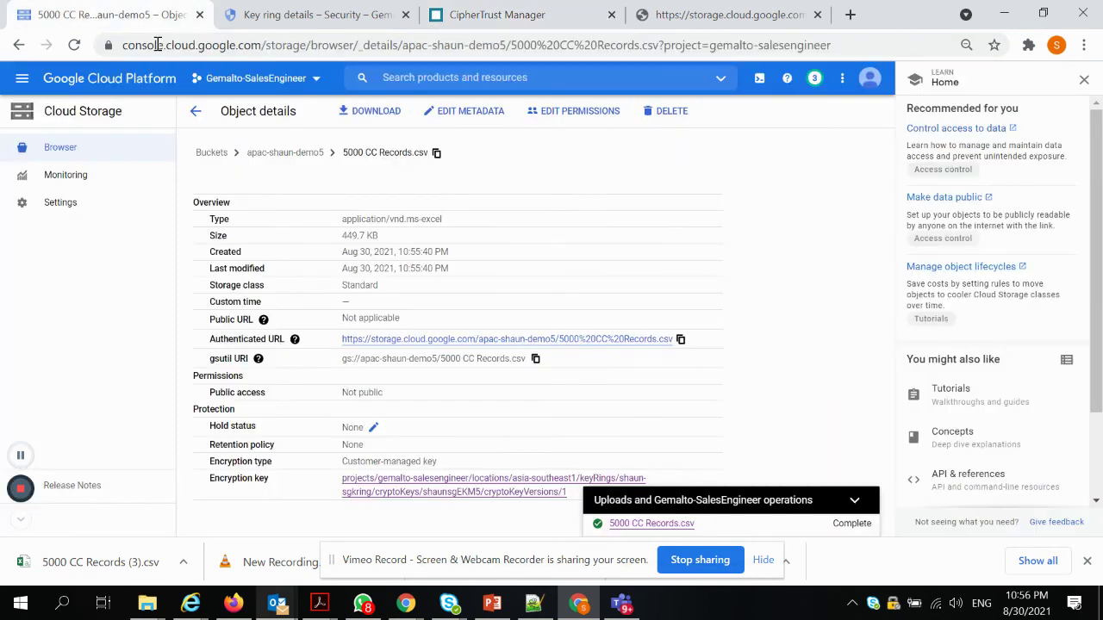
left_click(289, 154)
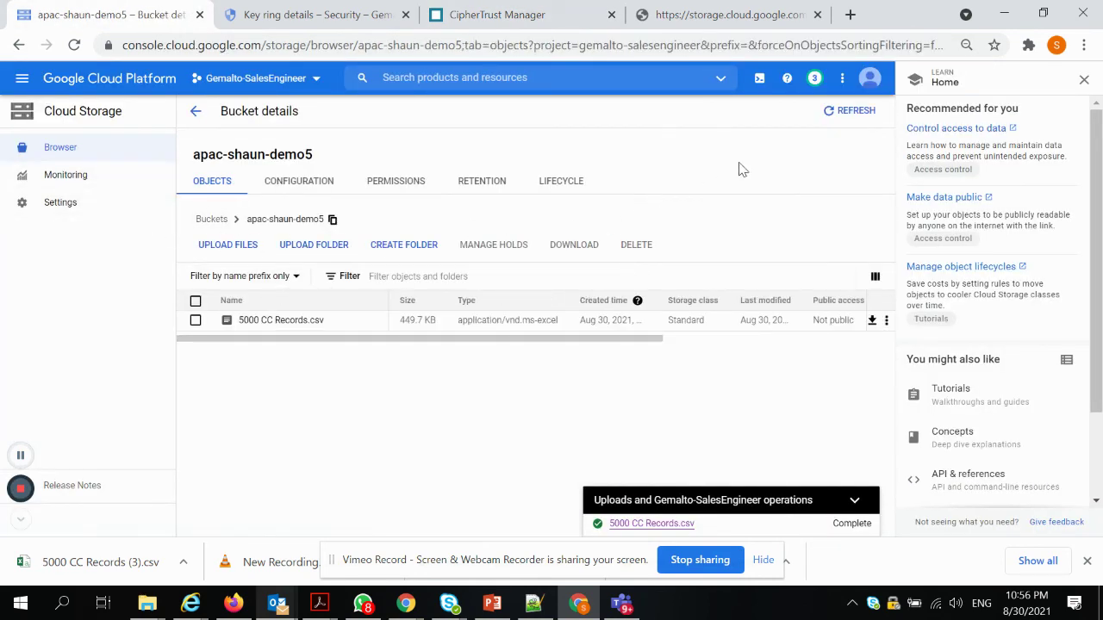
left_click(848, 110)
left_click(285, 322)
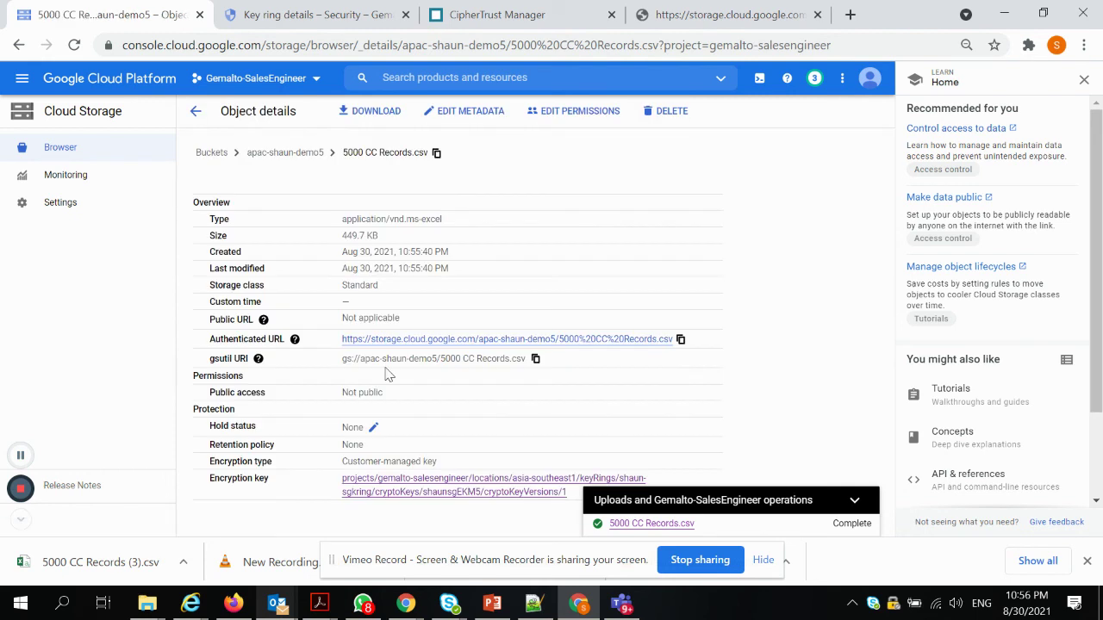
left_click(487, 341)
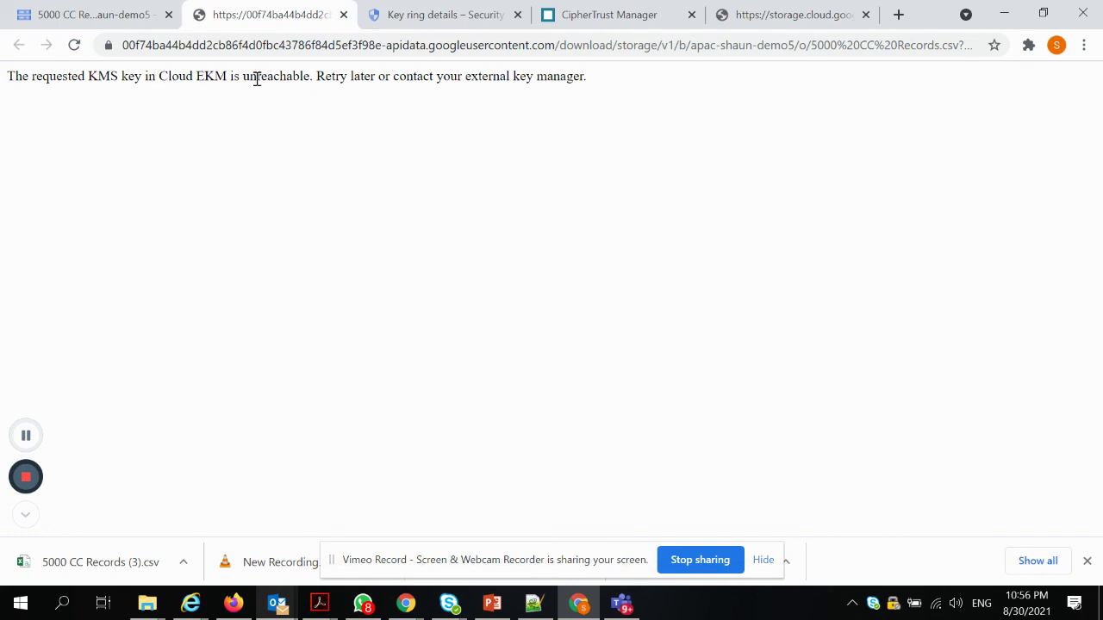
- Return to CipherTrust Manager and open its server records
left_click(604, 26)
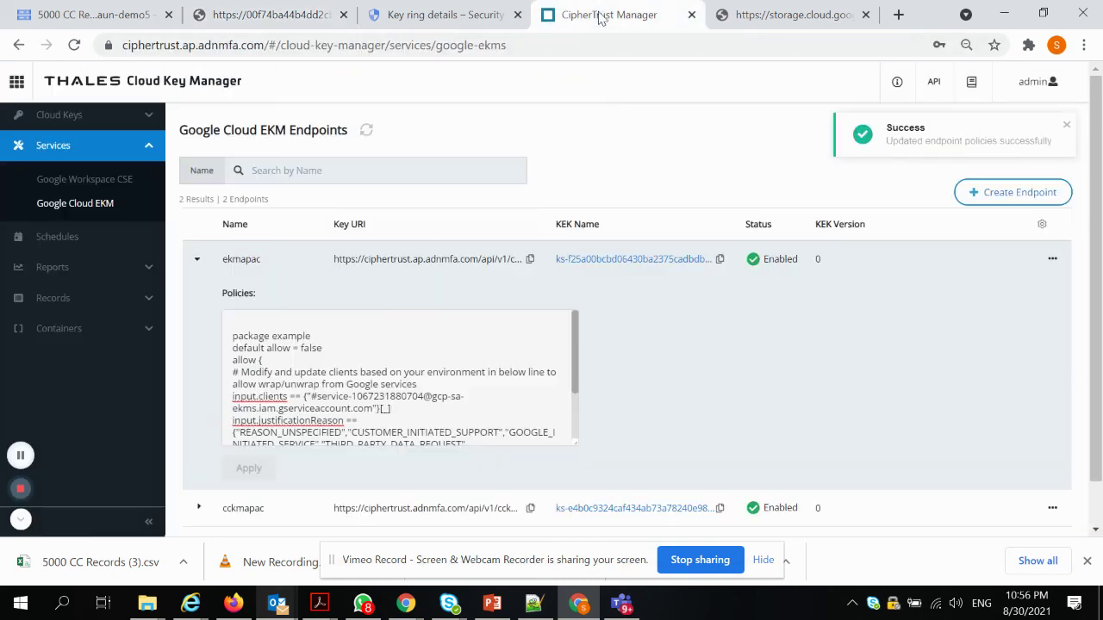
left_click(21, 83)
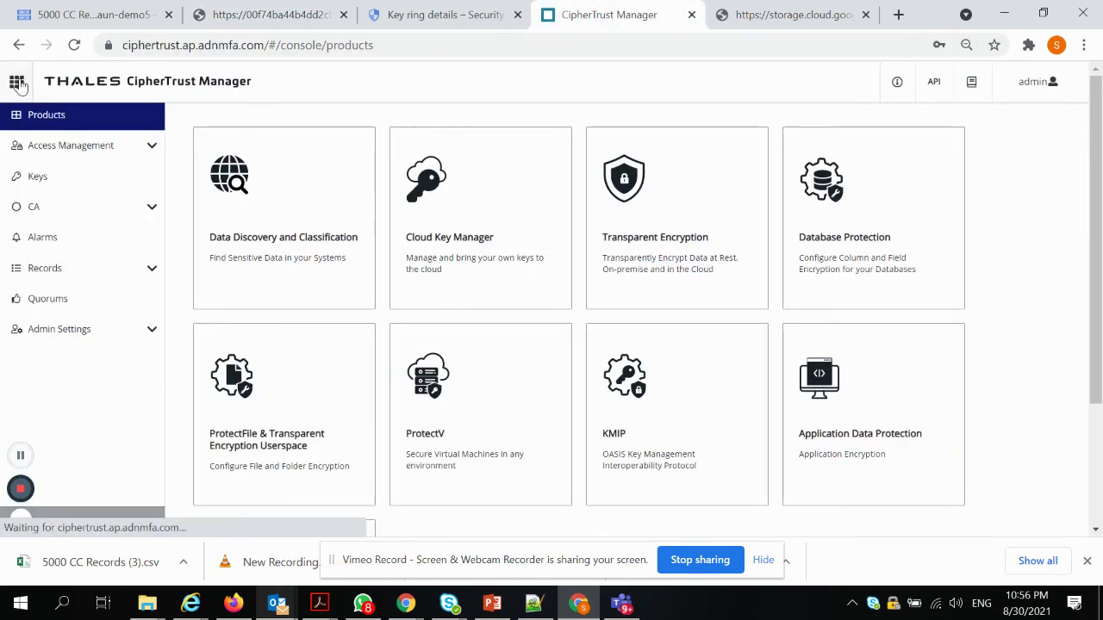
left_click(74, 271)
left_click(52, 294)
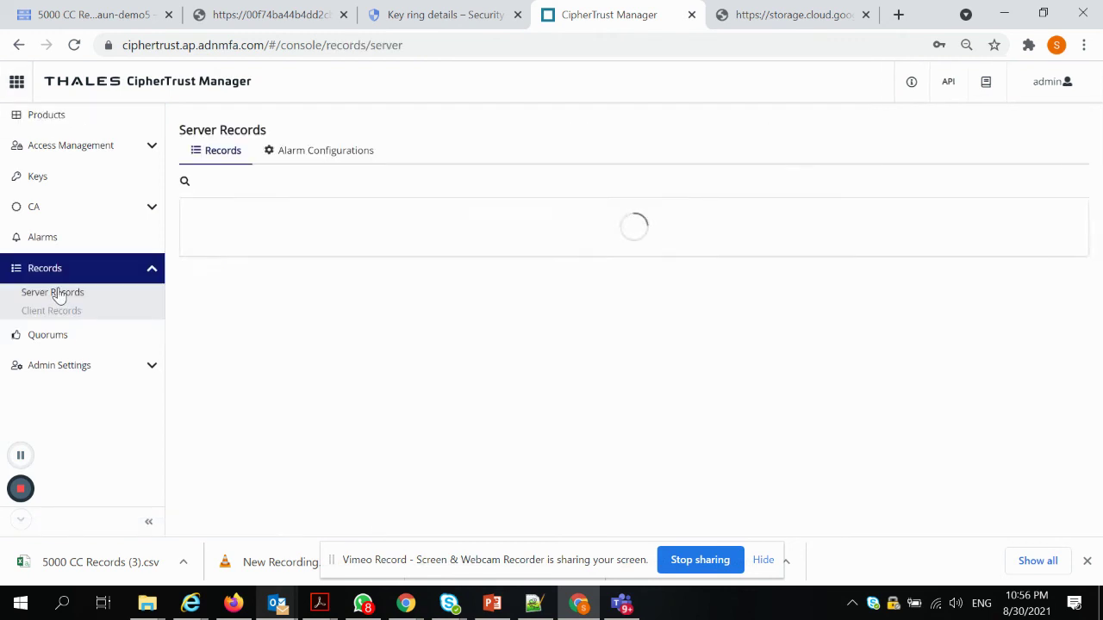